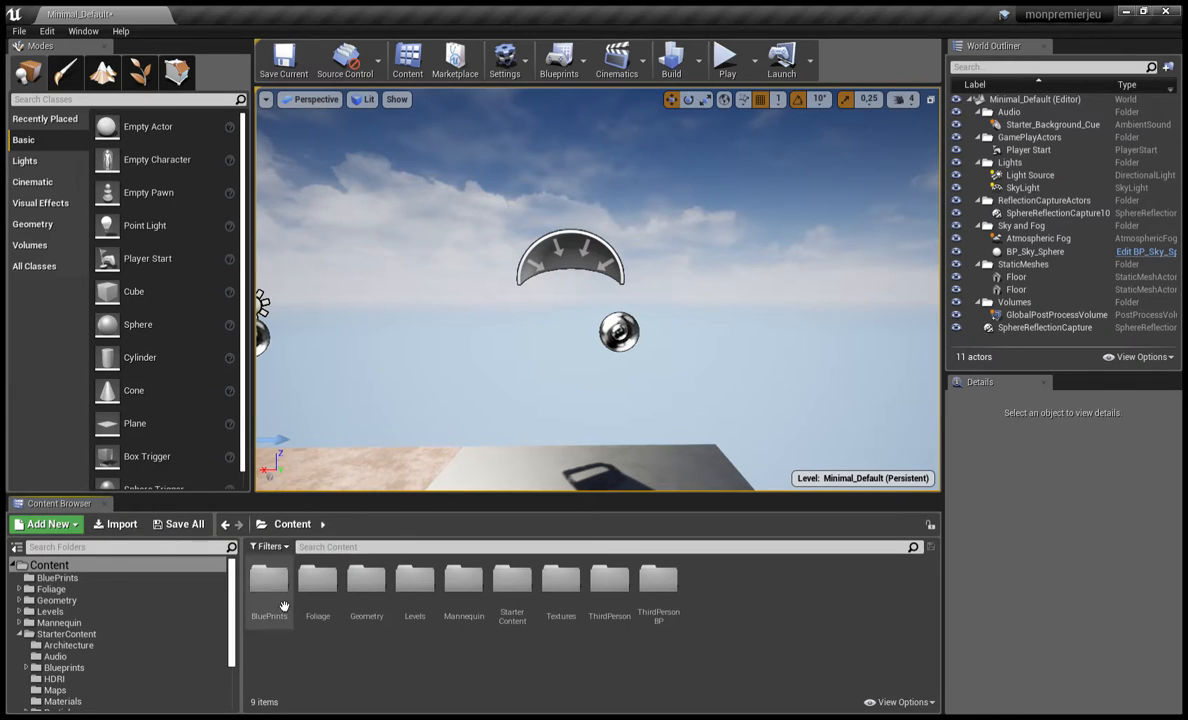
Step: Create an Actor blueprint named Lampe_BP2 in the BluePrints folder and open it for editing
double_click(283, 598)
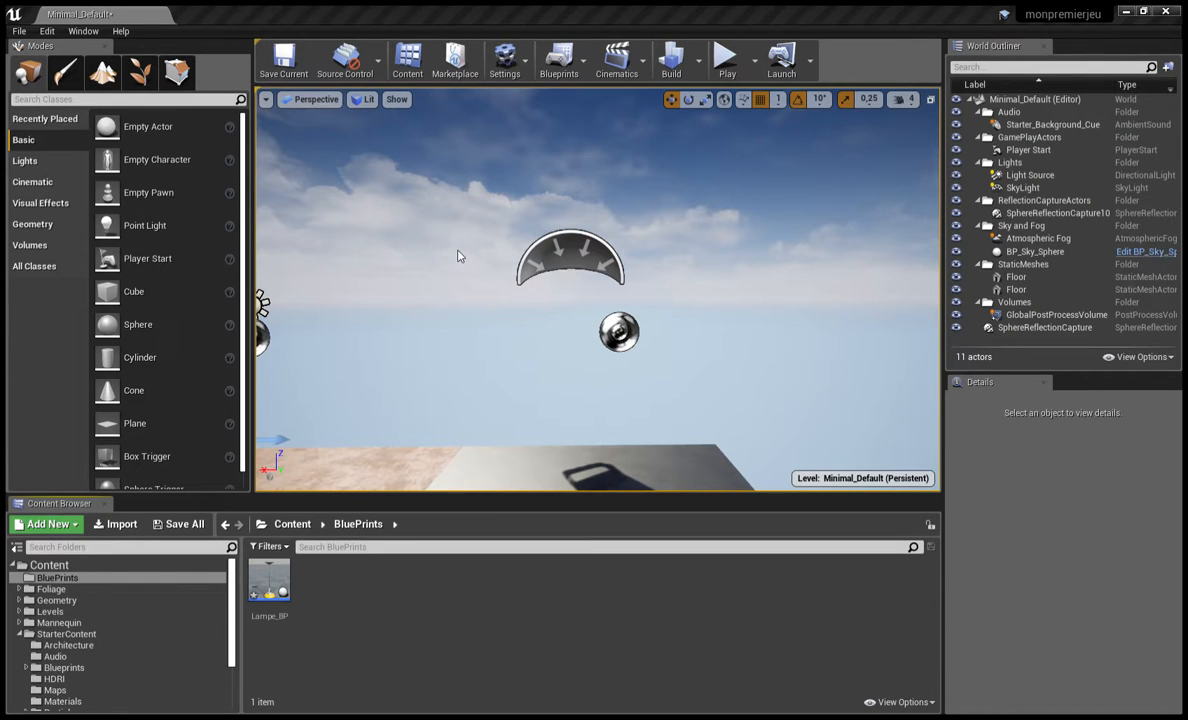
text(ILam)
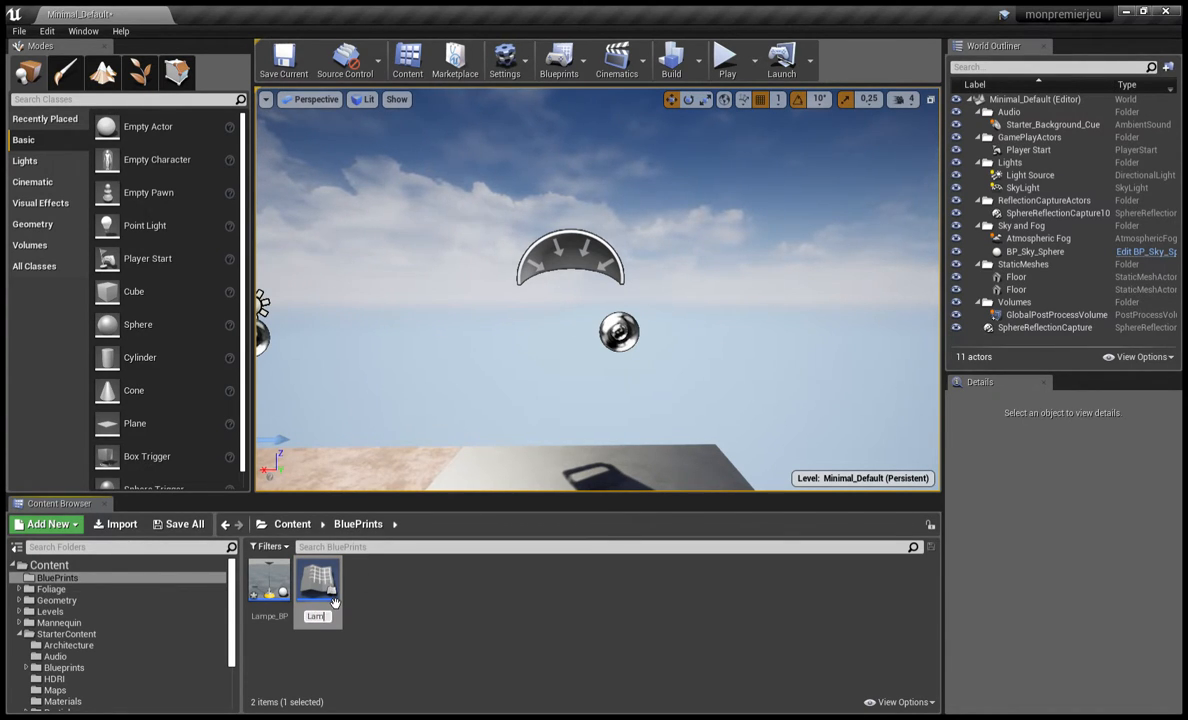
text(pe_BP)
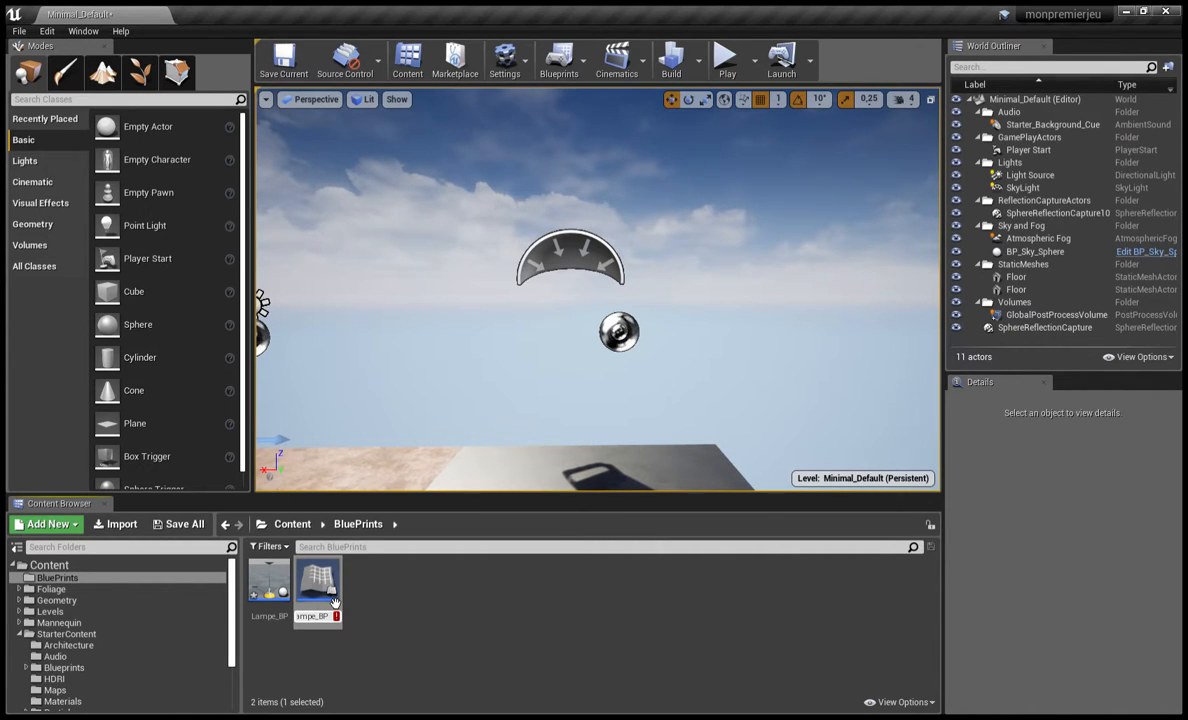
text(2)
key(Return)
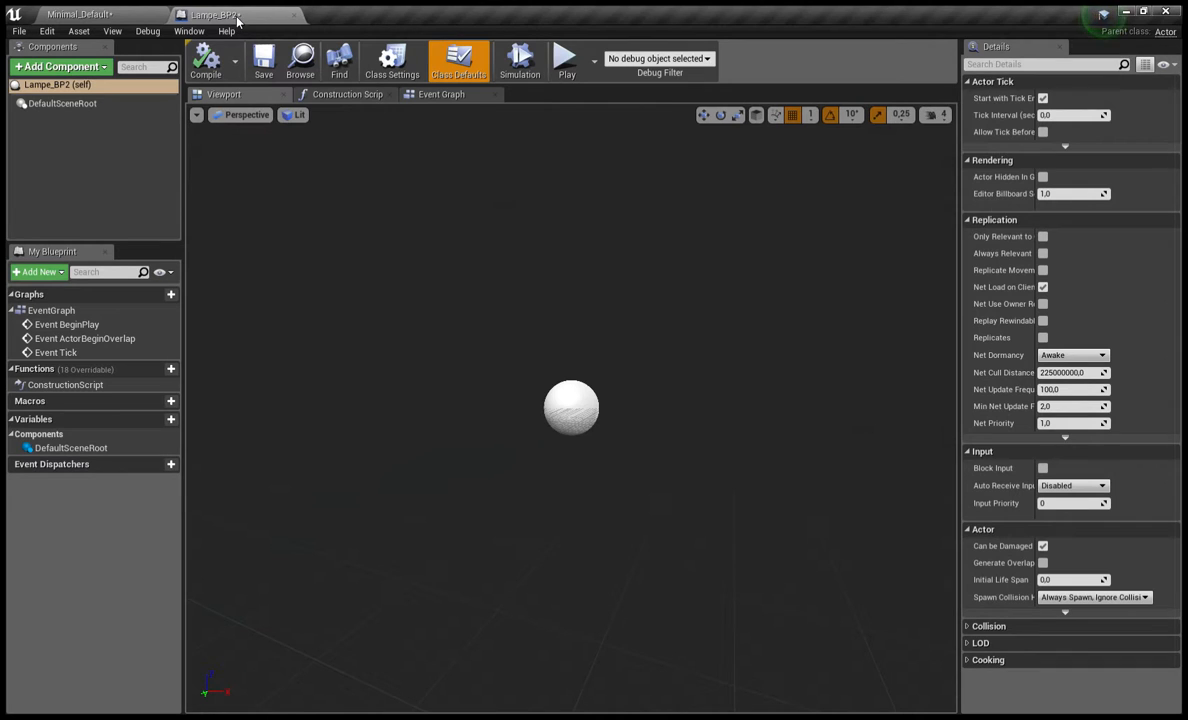
click(86, 15)
click(214, 16)
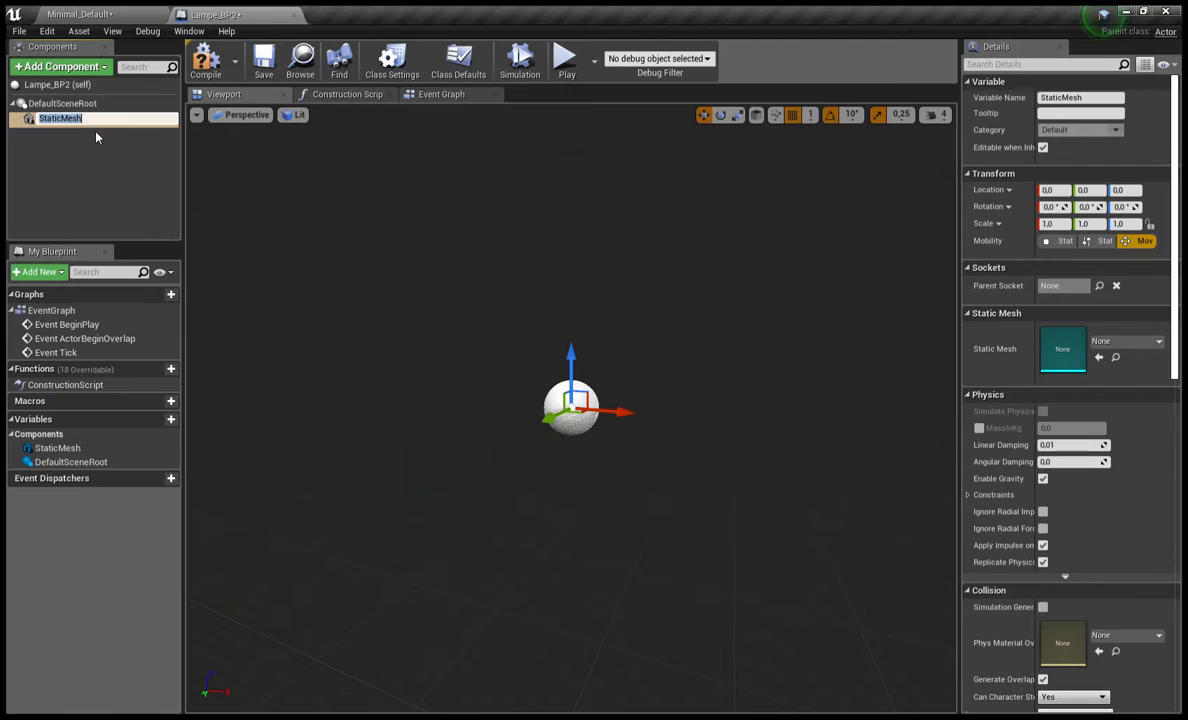
Step: Add a StaticMesh component under the scene root and assign it the SM_Lamp_Ceiling mesh
key(Return)
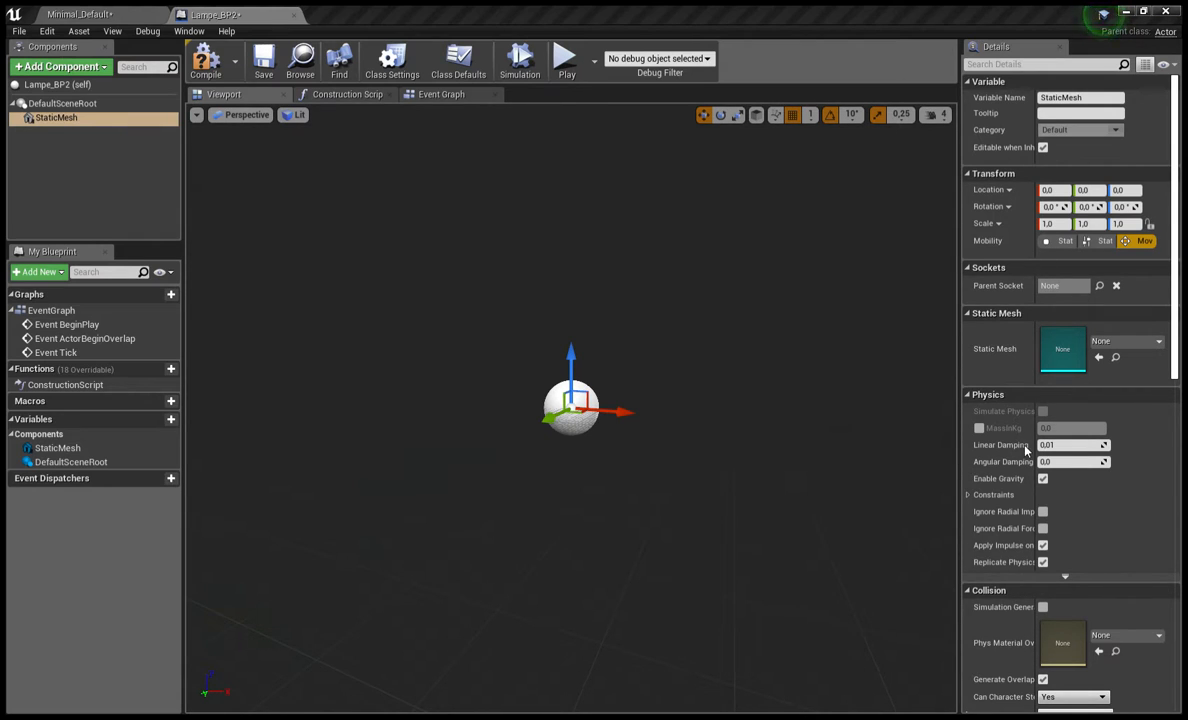
click(1100, 358)
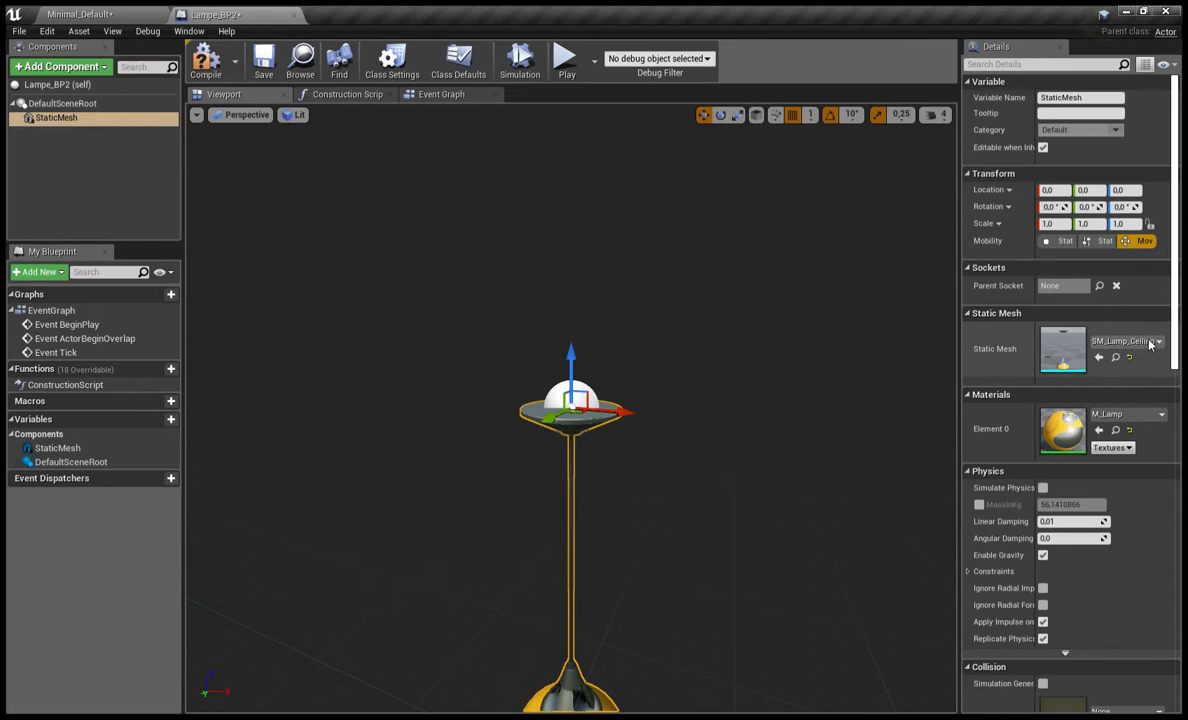
right_drag(547, 223, 531, 294)
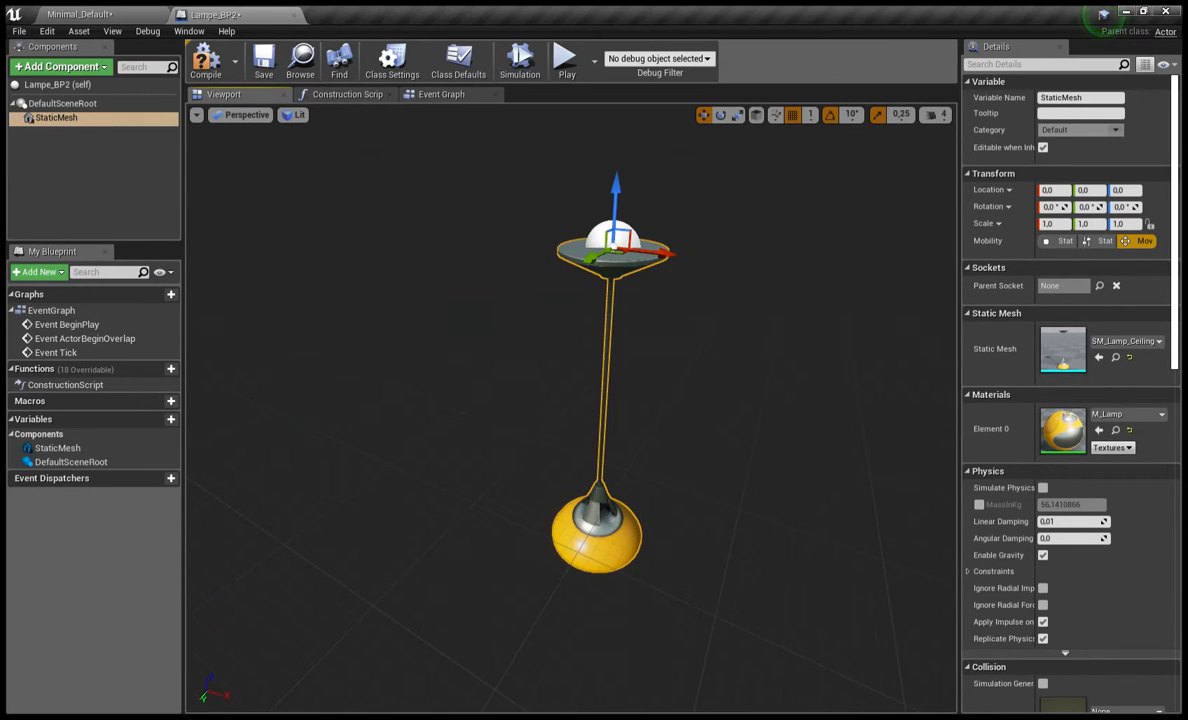
right_drag(716, 374, 714, 338)
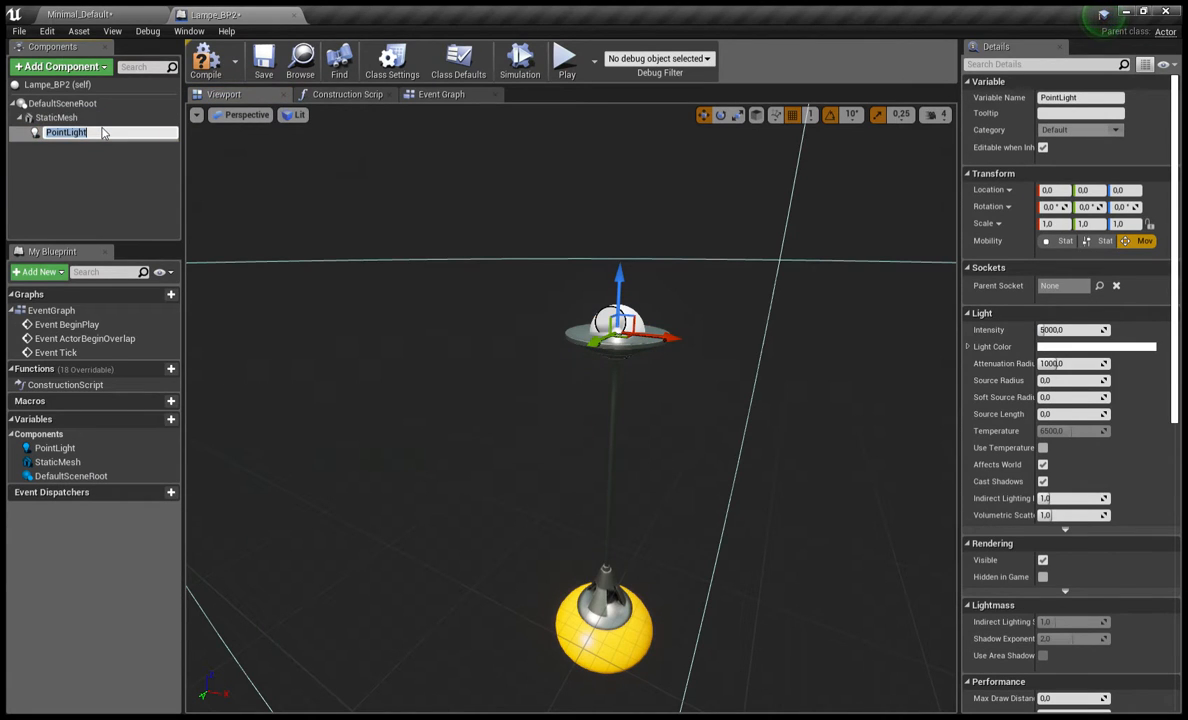
Step: Add a PointLight component under the static mesh and move it to about X 1, Y 0, Z 2
key(Return)
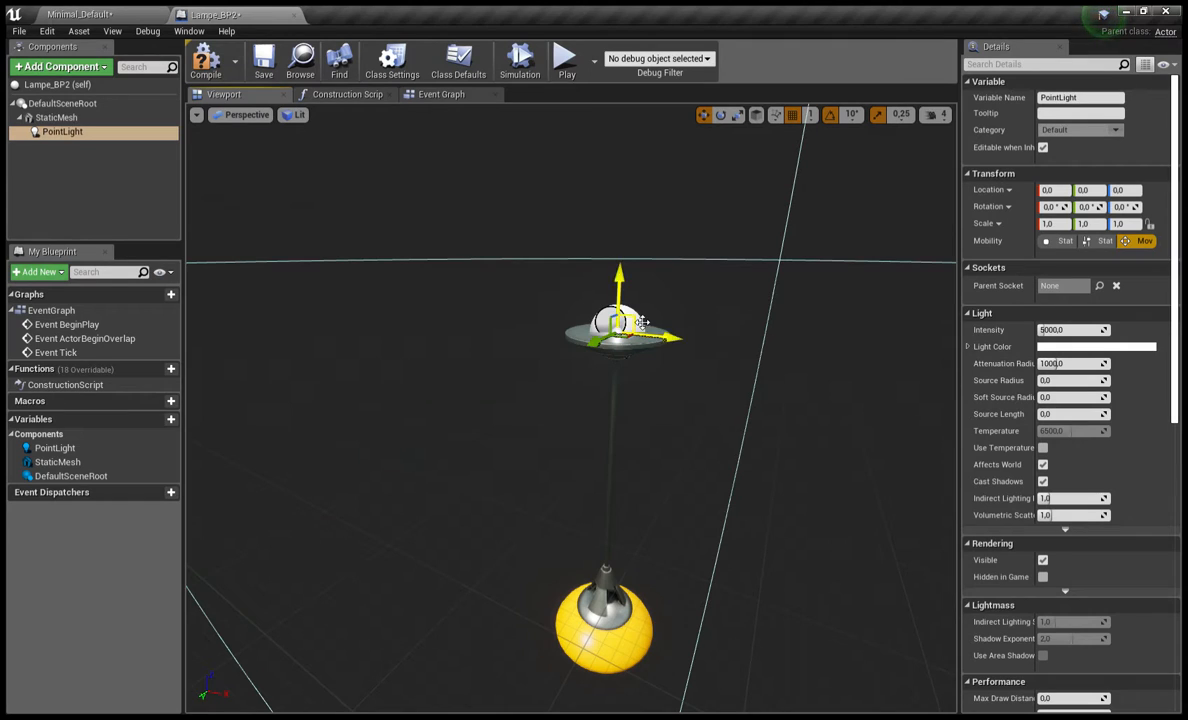
drag(655, 345, 656, 345)
drag(621, 299, 655, 330)
right_drag(560, 480, 620, 448)
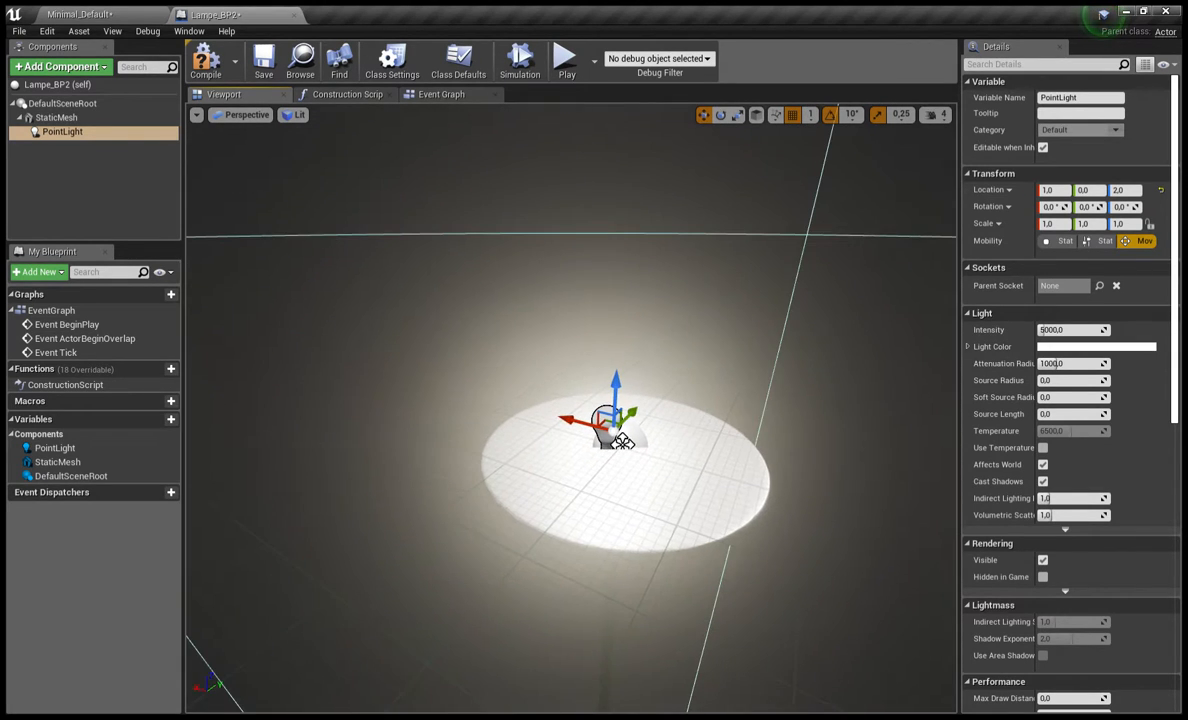
mouse_move(716, 291)
right_down()
mouse_move(650, 300)
mouse_move(610, 275)
mouse_move(715, 288)
right_up()
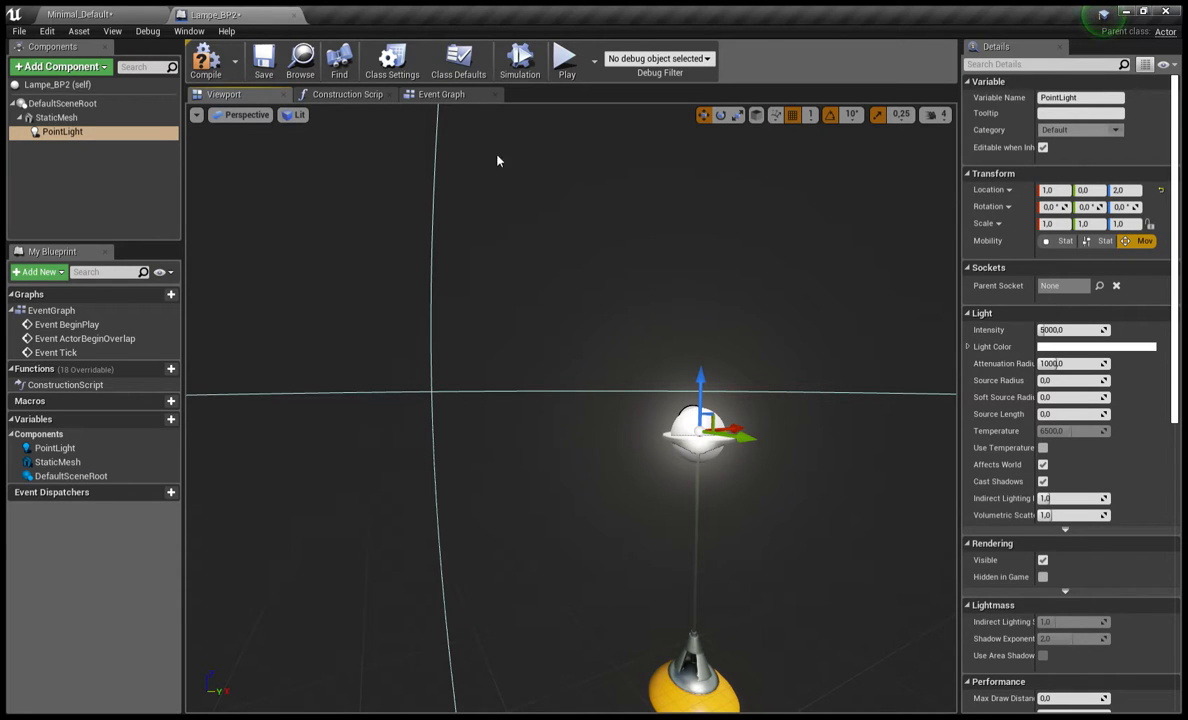
Step: Add a Box component under the point light and scale it to 3.25 in X and Y and 4.0 in Z
right_drag(395, 119, 480, 165)
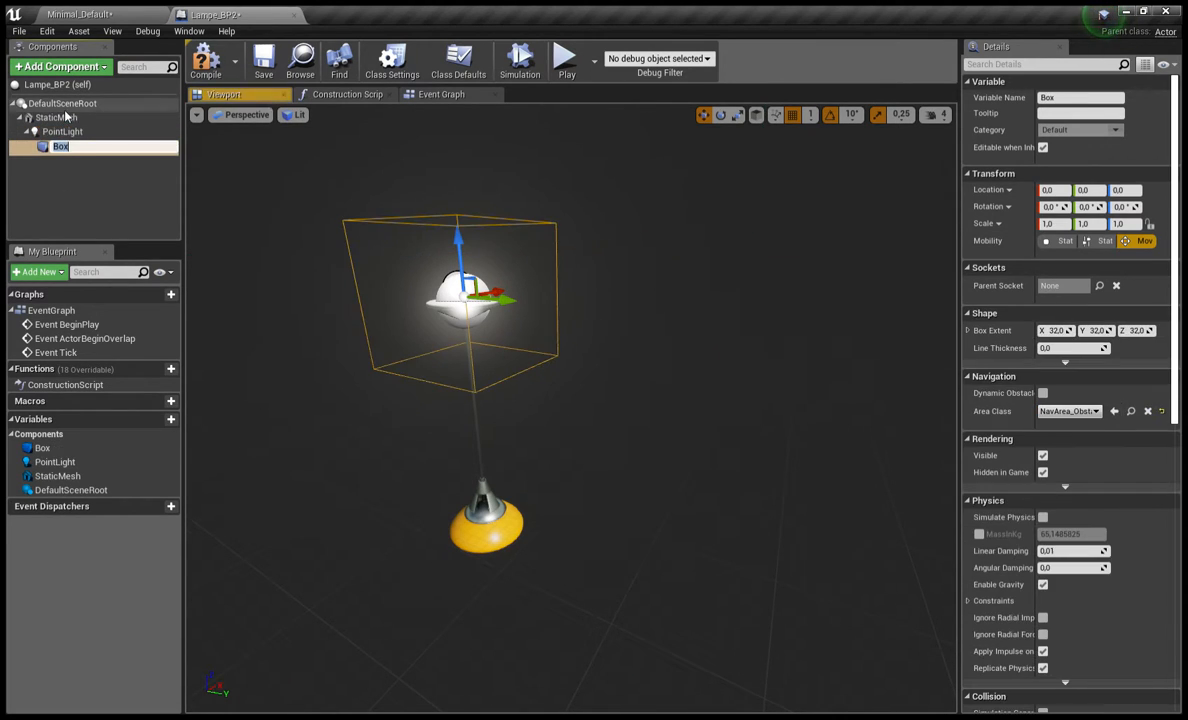
key(Return)
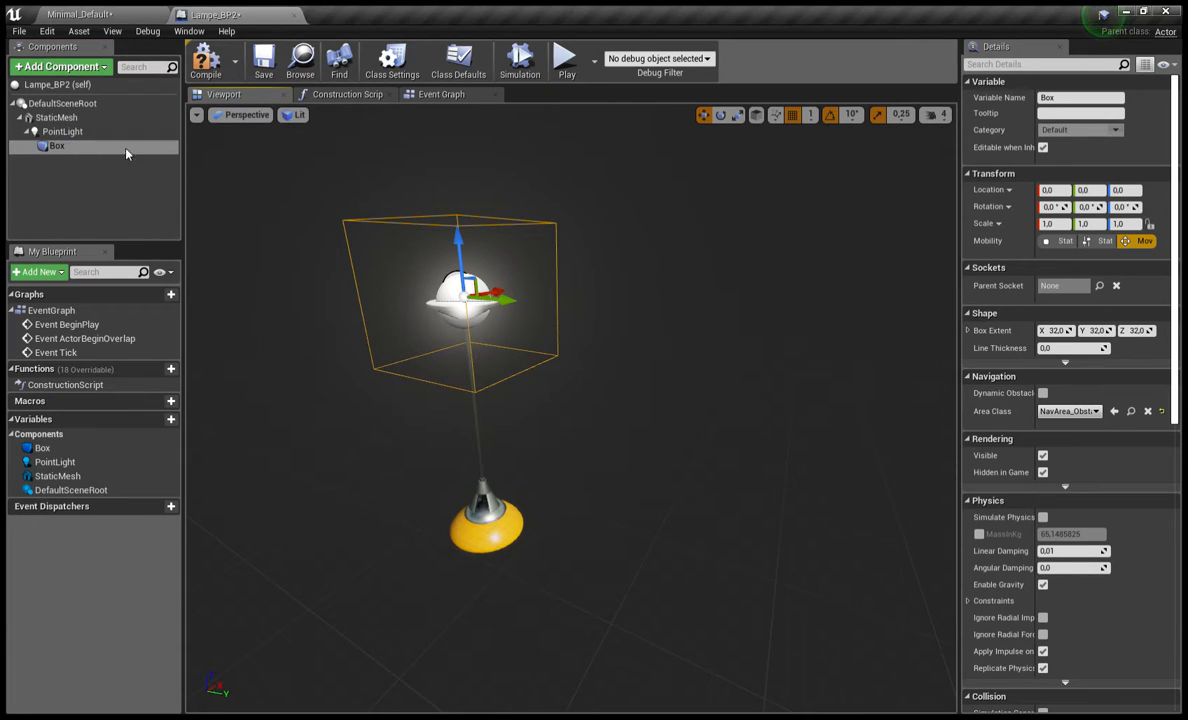
click(738, 116)
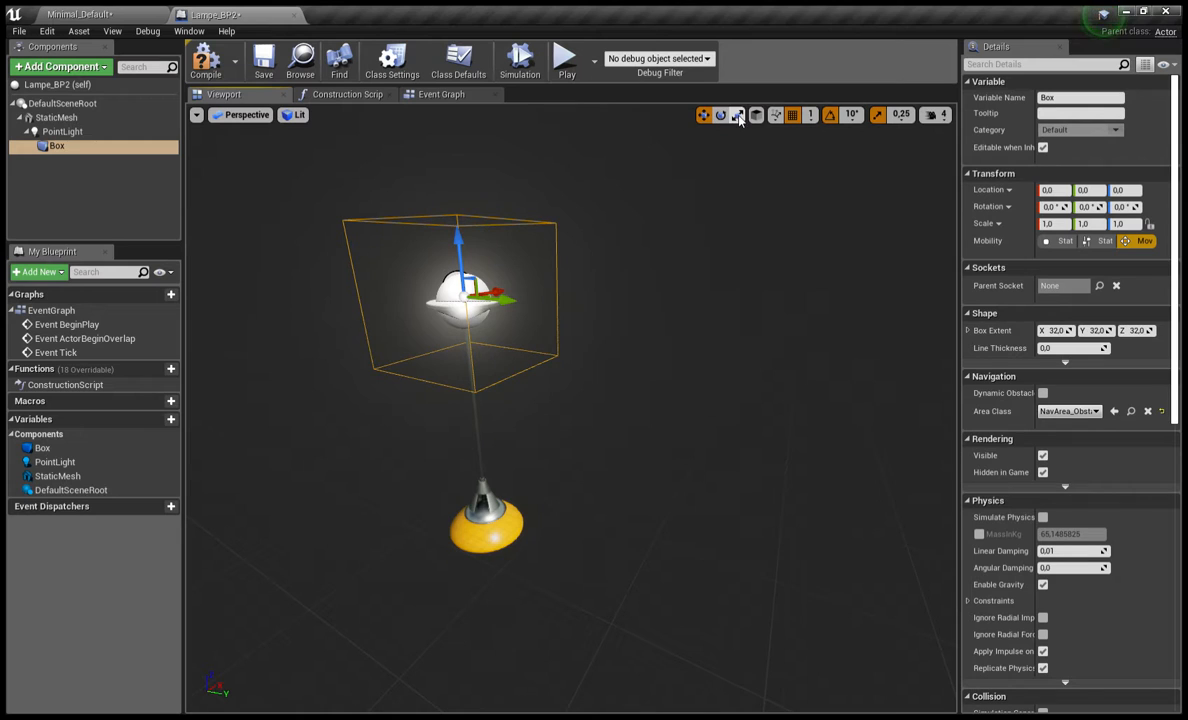
click(704, 116)
key(r)
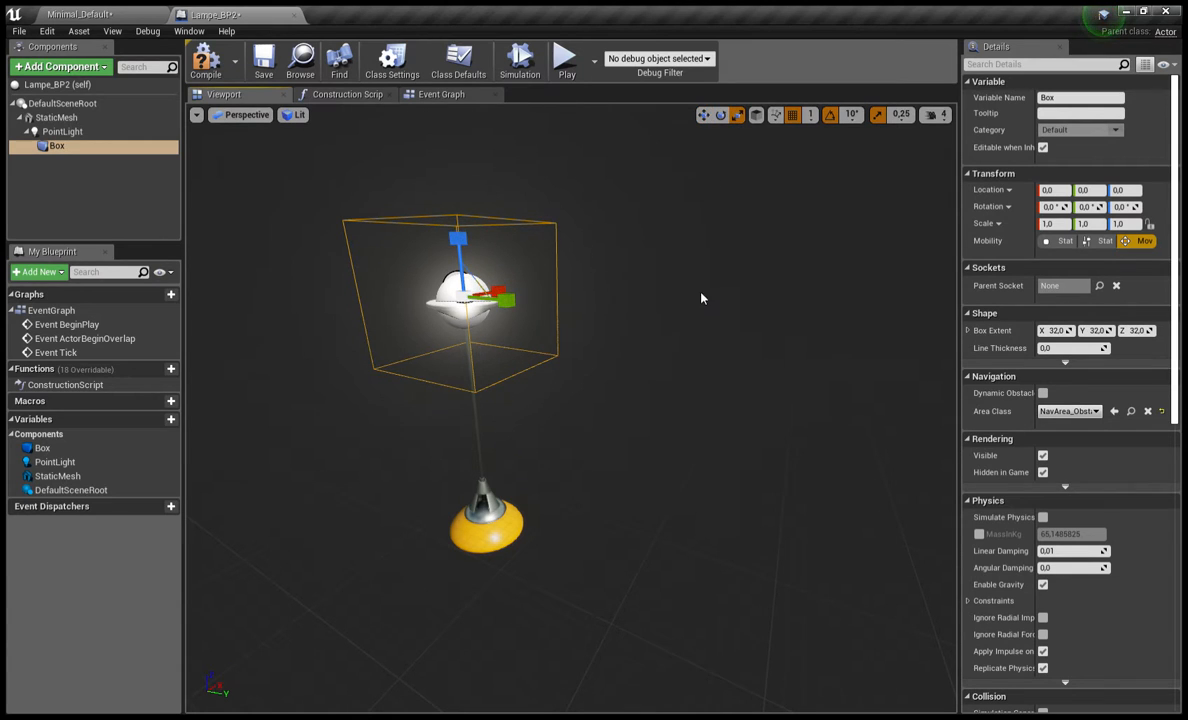
key(f)
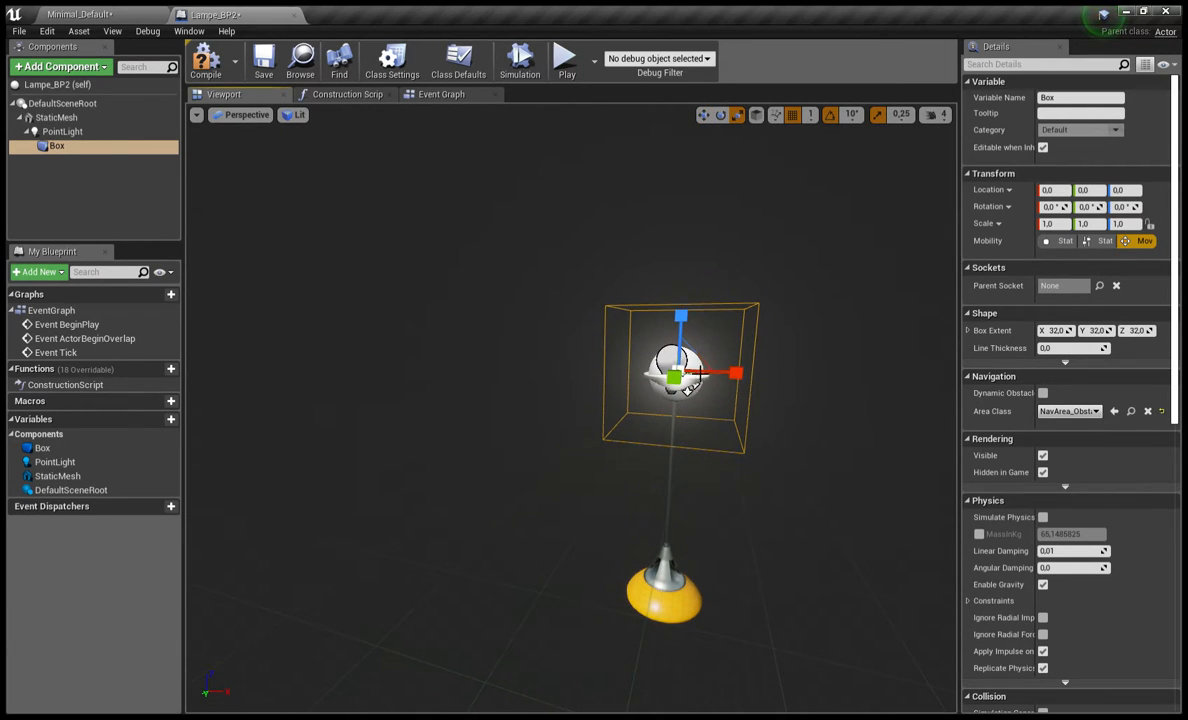
key(a)
right_drag(680, 348, 440, 380)
key(w)
mouse_move(640, 400)
right_down()
mouse_move(590, 260)
mouse_move(600, 330)
mouse_move(640, 400)
right_up()
key(w)
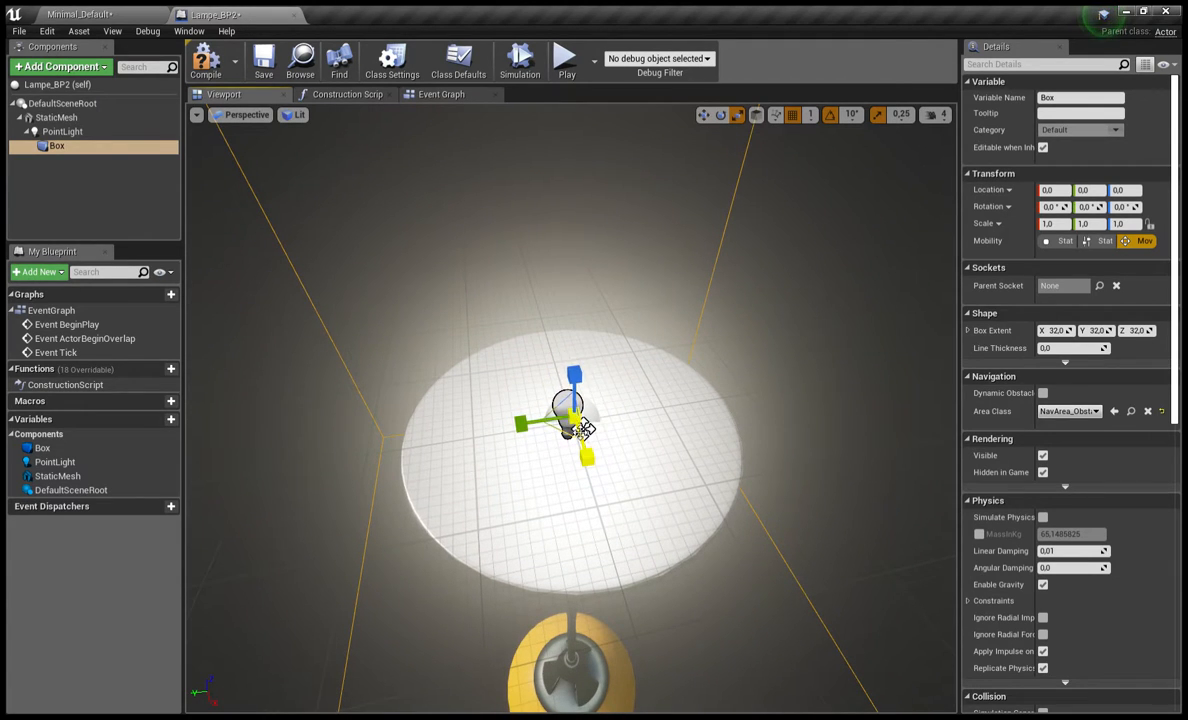
drag(579, 422, 648, 372)
right_drag(586, 427, 400, 390)
key(f)
drag(635, 268, 635, 238)
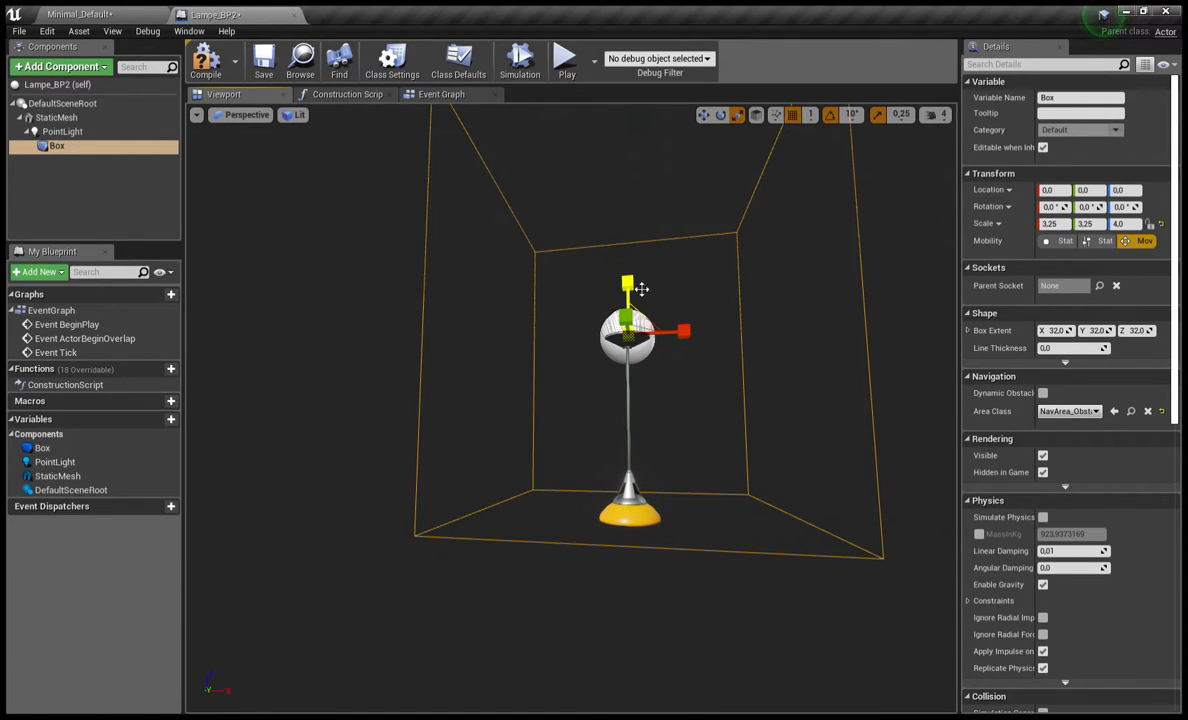
Step: Stretch the box's Z scale to 4.25 so that its volume surrounds the whole lamp
right_drag(668, 424, 708, 460)
key(w)
right_drag(625, 496, 623, 419)
drag(606, 488, 606, 446)
right_drag(606, 470, 720, 470)
key(s)
key(a)
mouse_move(613, 306)
right_down()
mouse_move(660, 312)
mouse_move(613, 306)
right_up()
drag(664, 246, 664, 288)
right_drag(620, 246, 643, 173)
key(w)
key(w)
key(s)
key(e)
key(w)
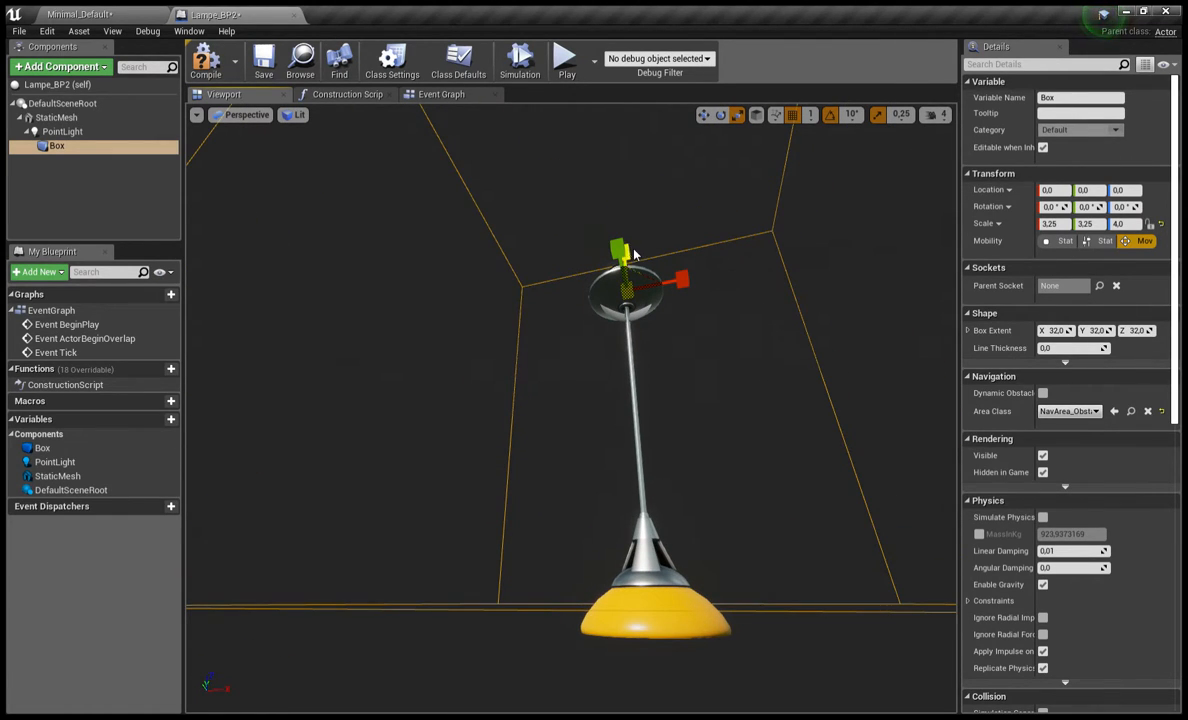
drag(636, 257, 636, 248)
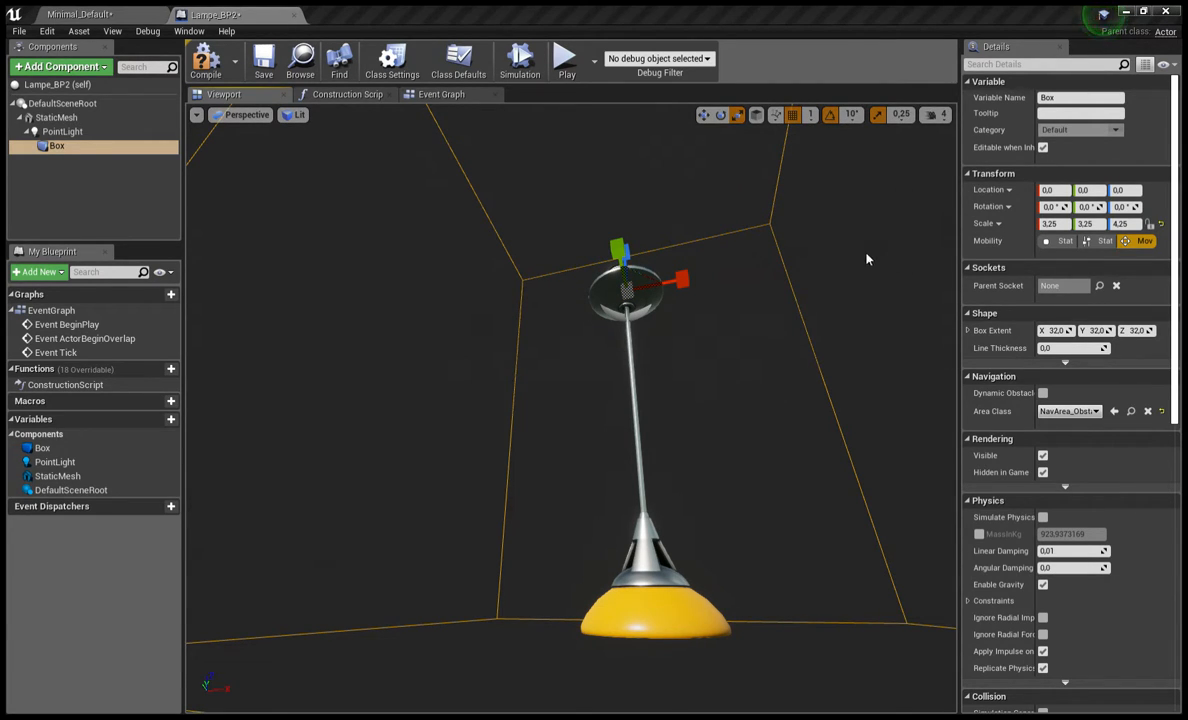
right_drag(729, 164, 726, 164)
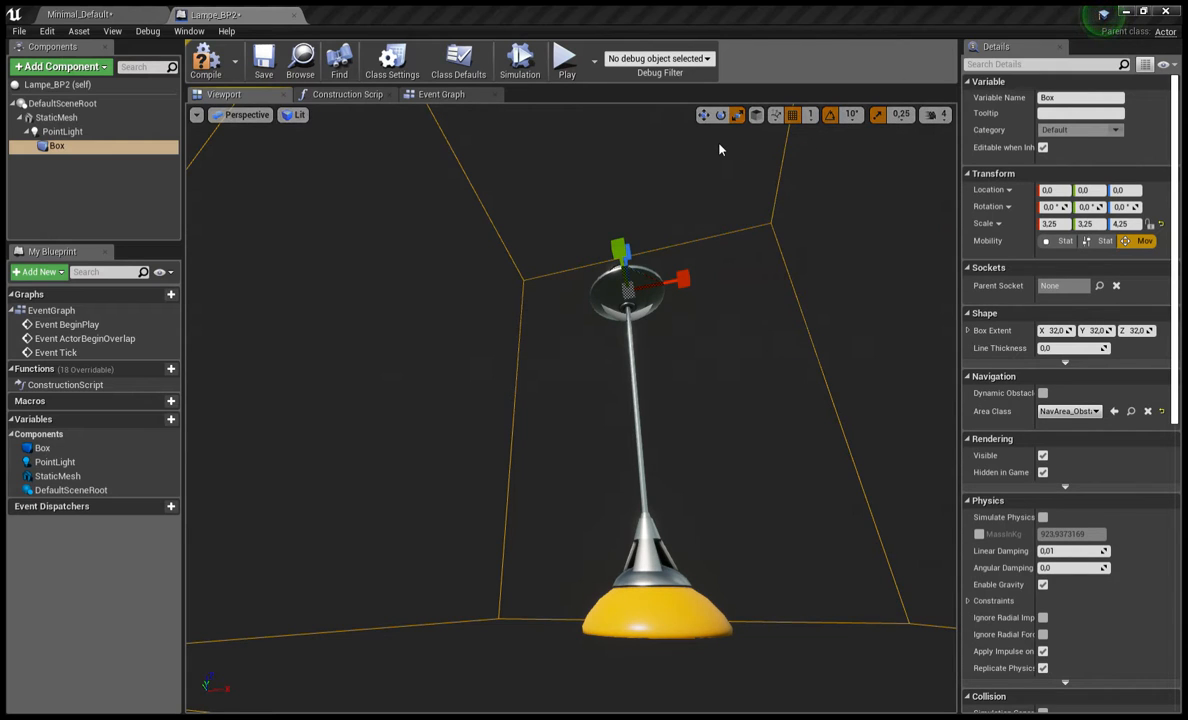
key(s)
mouse_move(740, 181)
right_down()
mouse_move(700, 215)
mouse_move(740, 225)
mouse_move(722, 170)
mouse_move(742, 183)
right_up()
key(w)
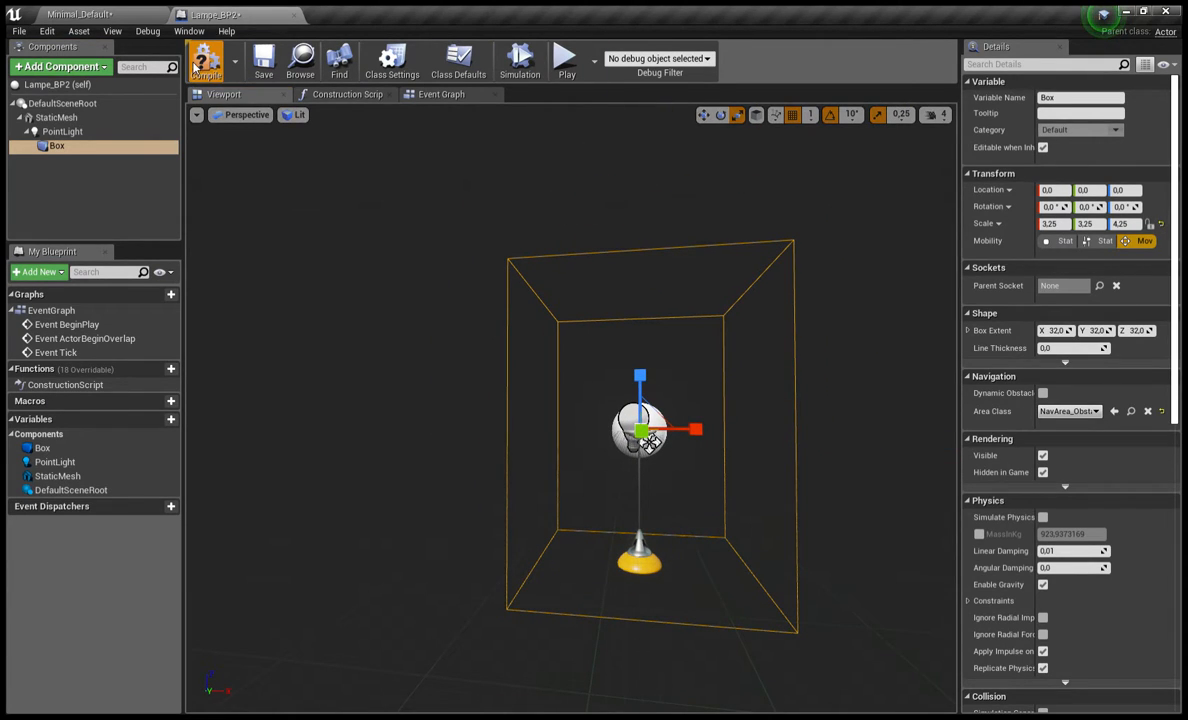
Step: Place Lampe_BP2 in the Minimal_Default level and raise it above the floor, at about X -194, Y 61, Z 160
click(80, 14)
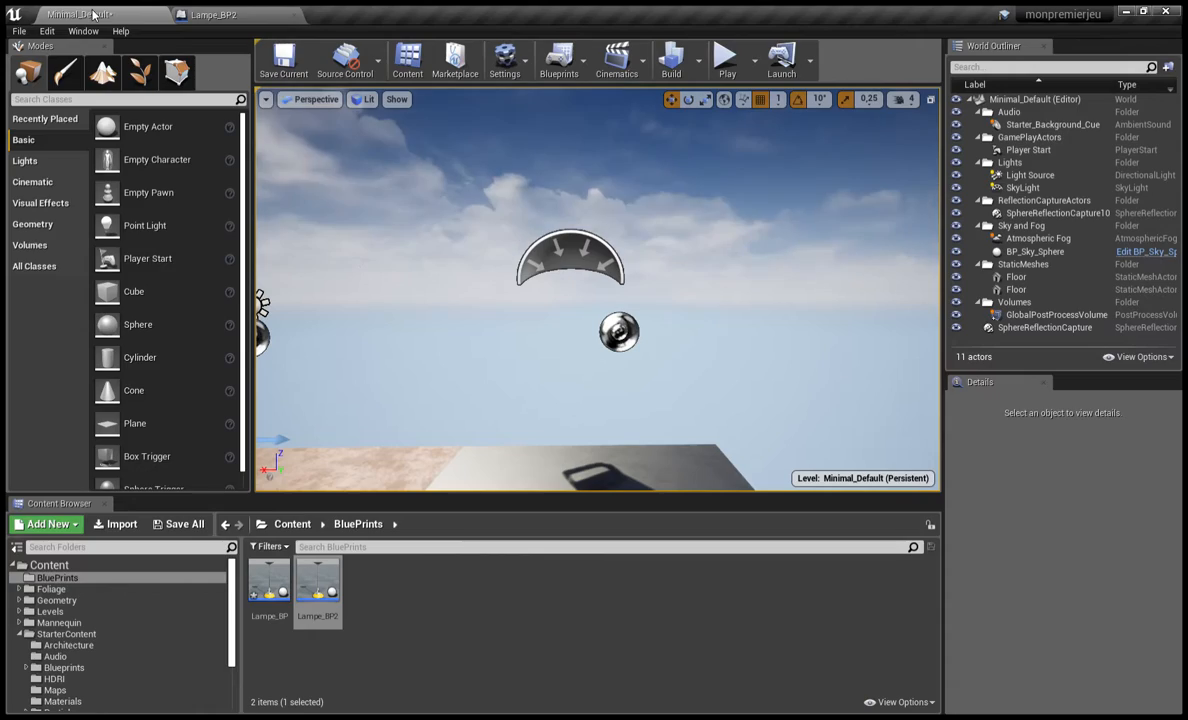
drag(318, 585, 936, 477)
right_drag(930, 470, 1068, 458)
drag(561, 293, 549, 207)
Step: Delete the SkyLight and the directional Light Source from the level
right_drag(566, 205, 452, 122)
click(703, 245)
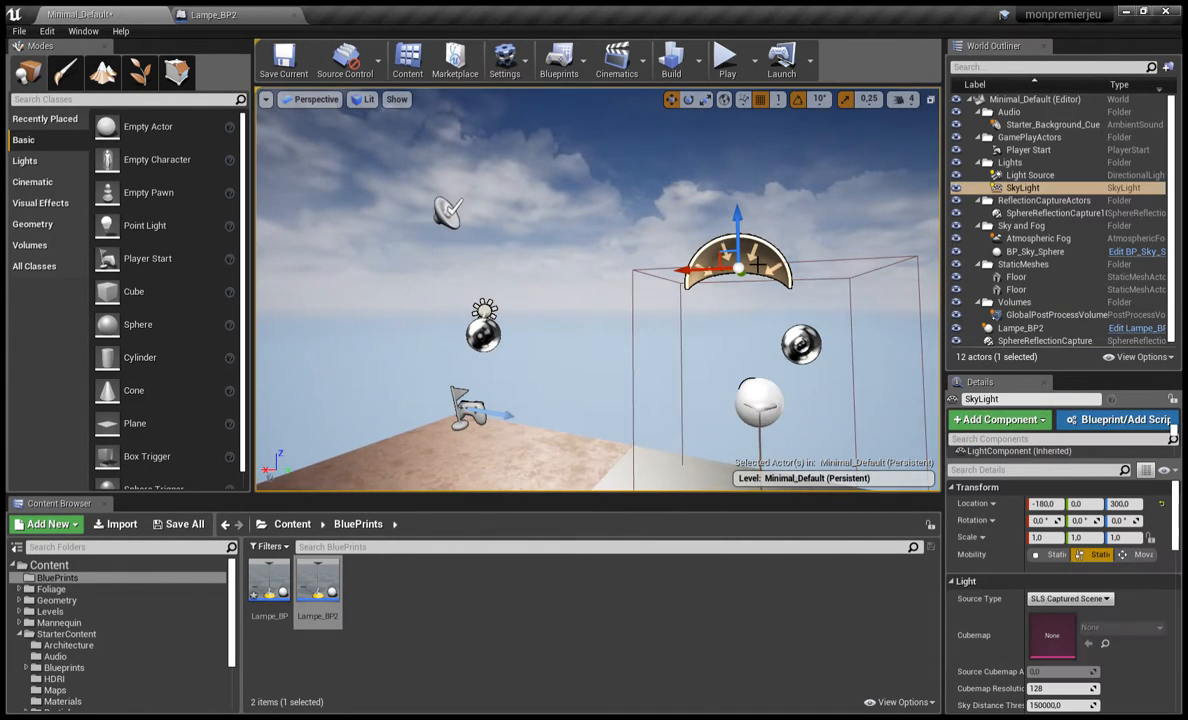
key(Delete)
click(485, 311)
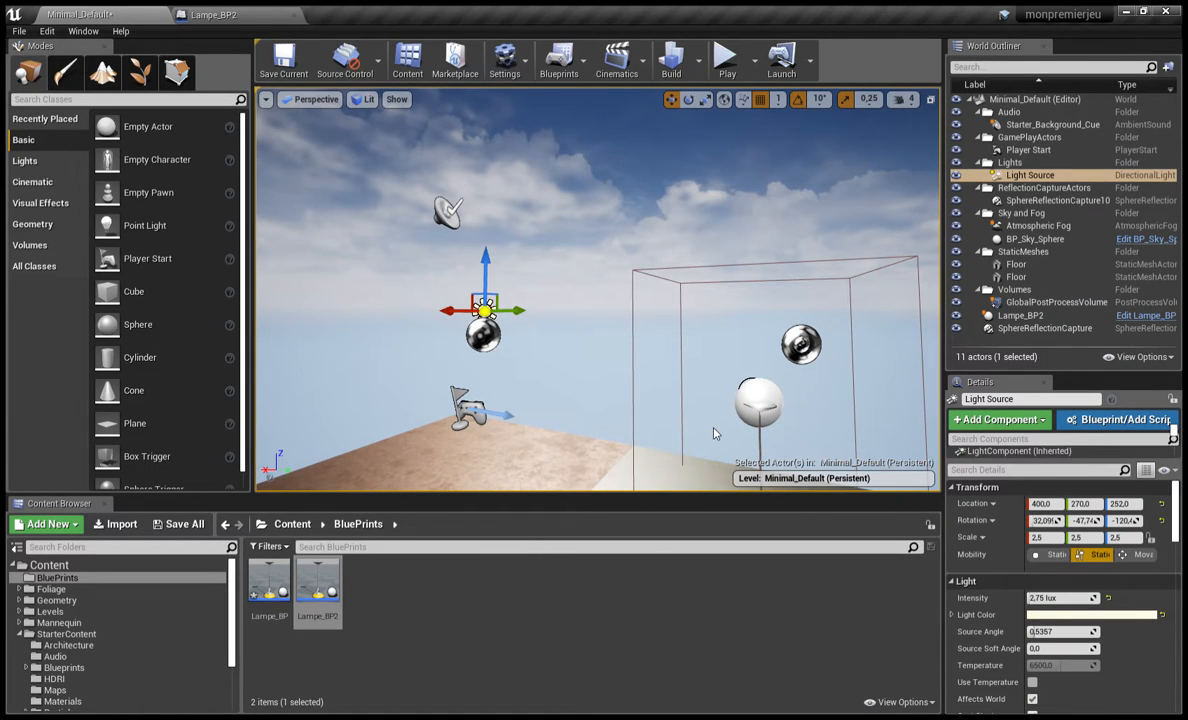
right_drag(653, 437, 620, 390)
Step: Play the level and walk the character around to check the lamp's lighting, then stop the game
click(556, 294)
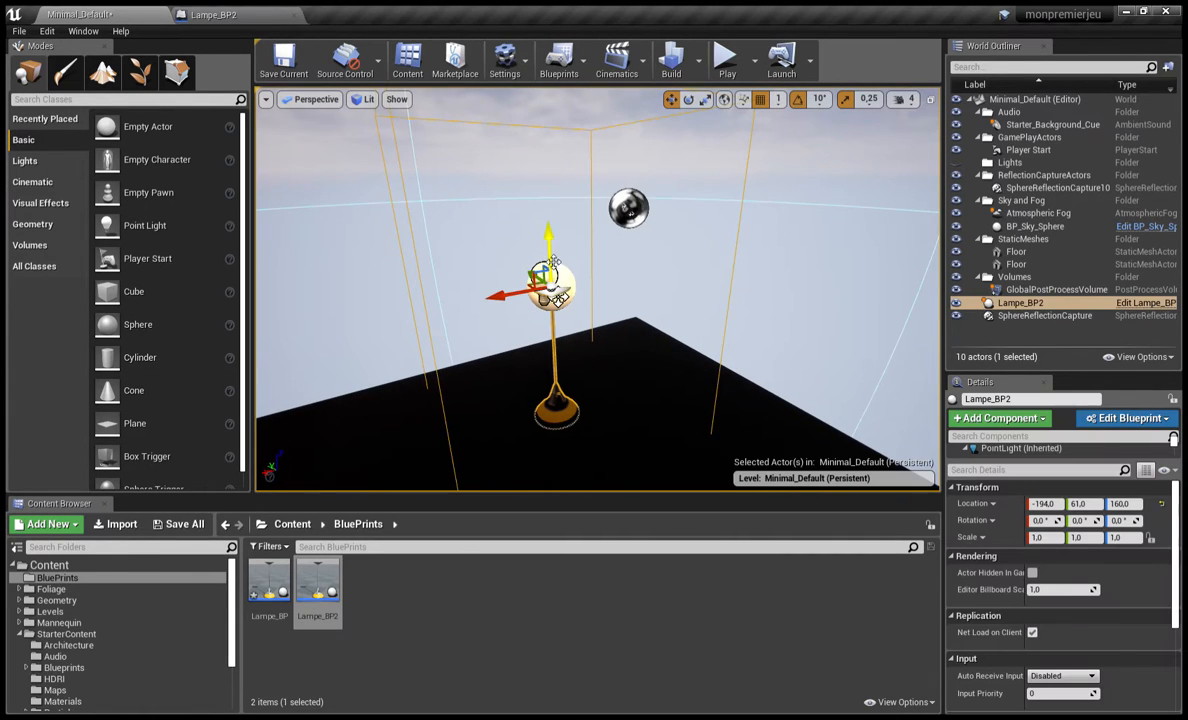
click(722, 60)
key(w)
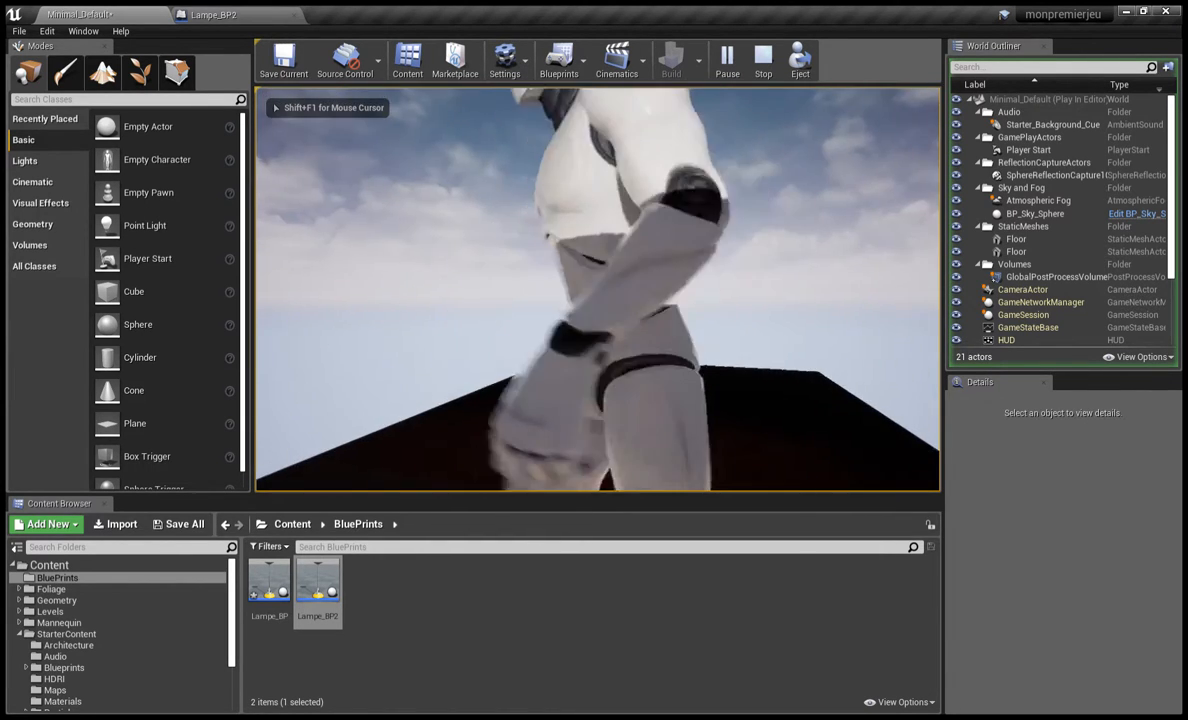
key(s)
key(w)
key(Escape)
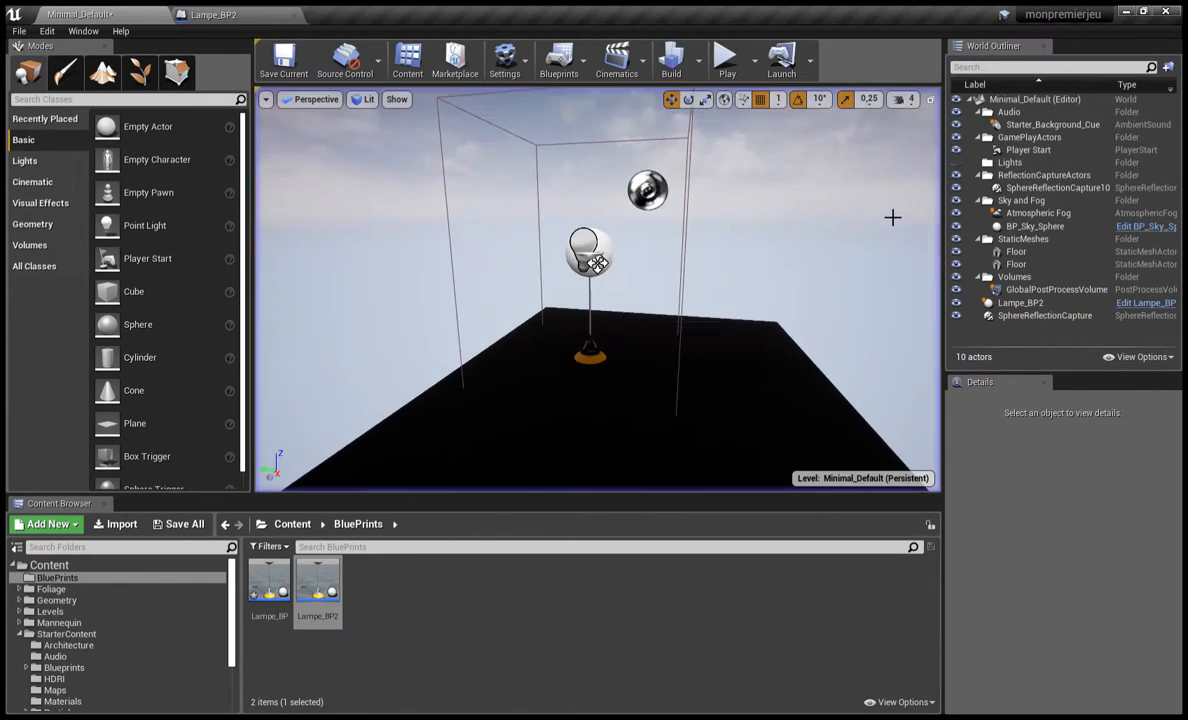
Step: In the Lampe_BP2 blueprint, reparent the Box component from the point light to the static mesh
right_drag(790, 212, 771, 234)
click(766, 276)
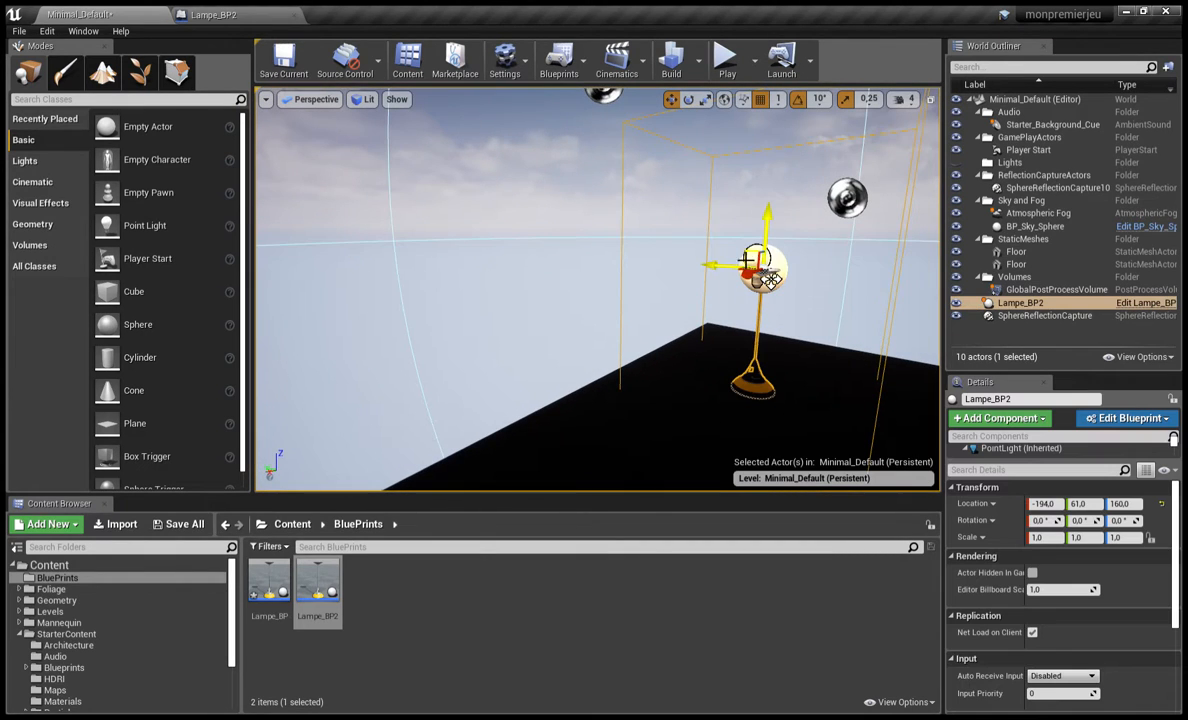
click(212, 15)
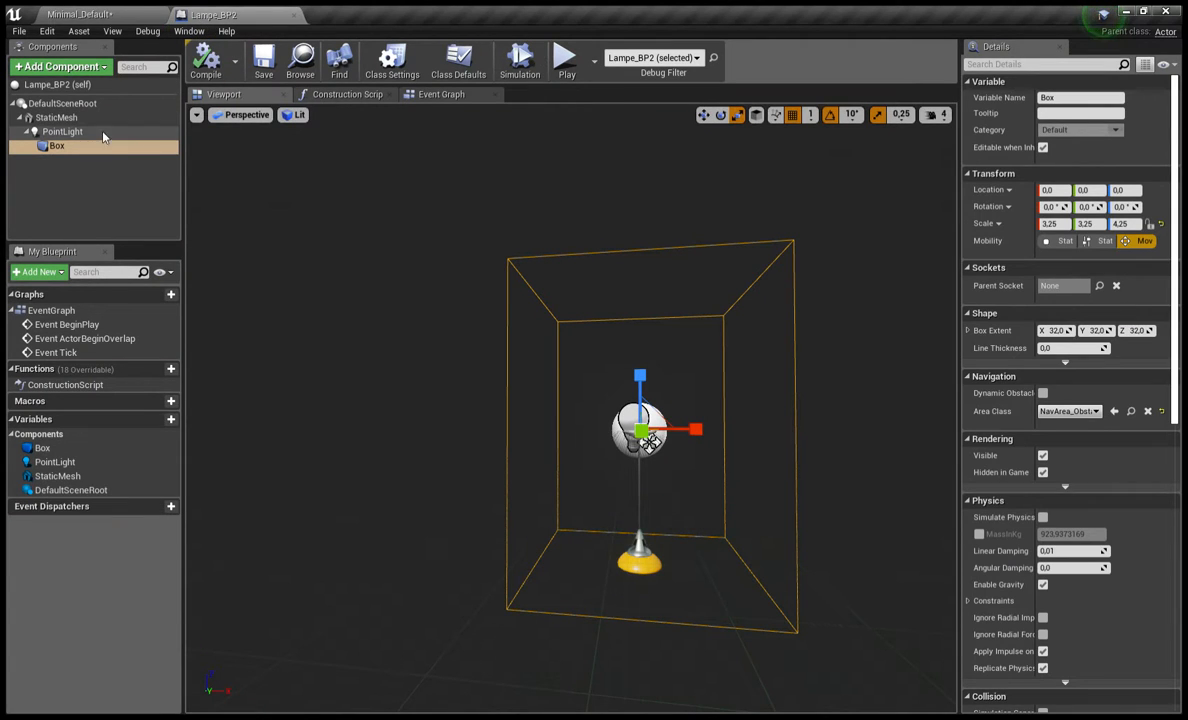
click(62, 131)
drag(55, 148, 57, 111)
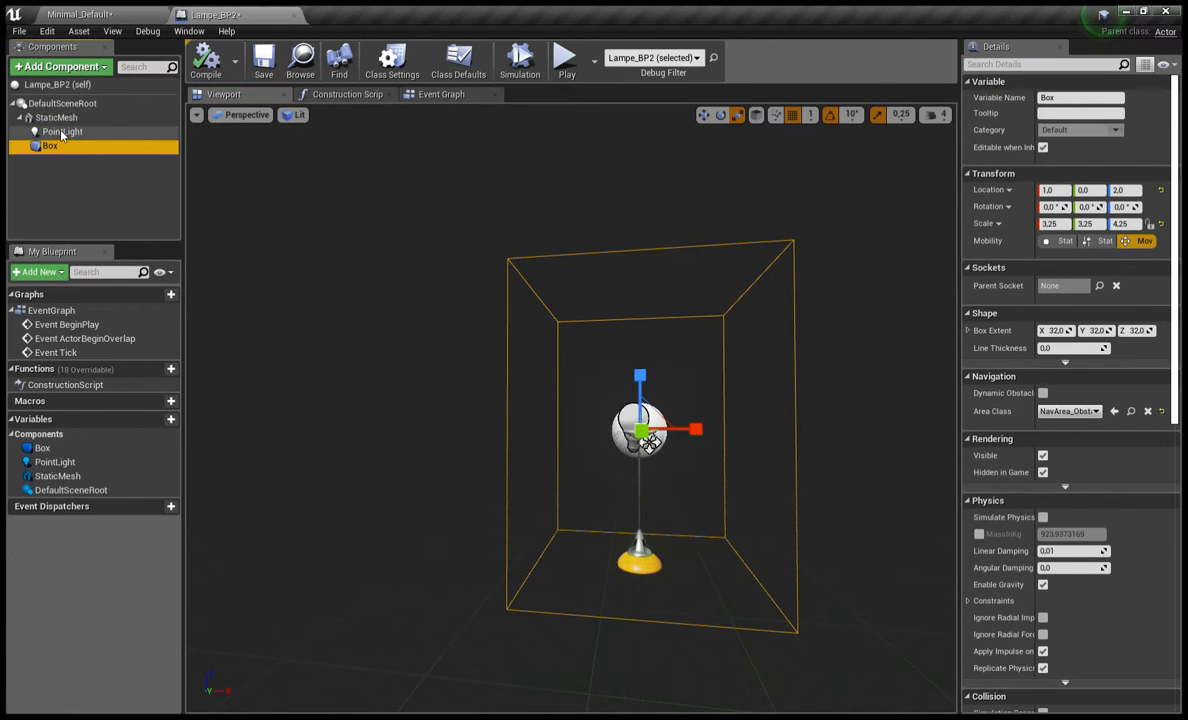
Step: Set the PointLight component's intensity to 100000
click(62, 131)
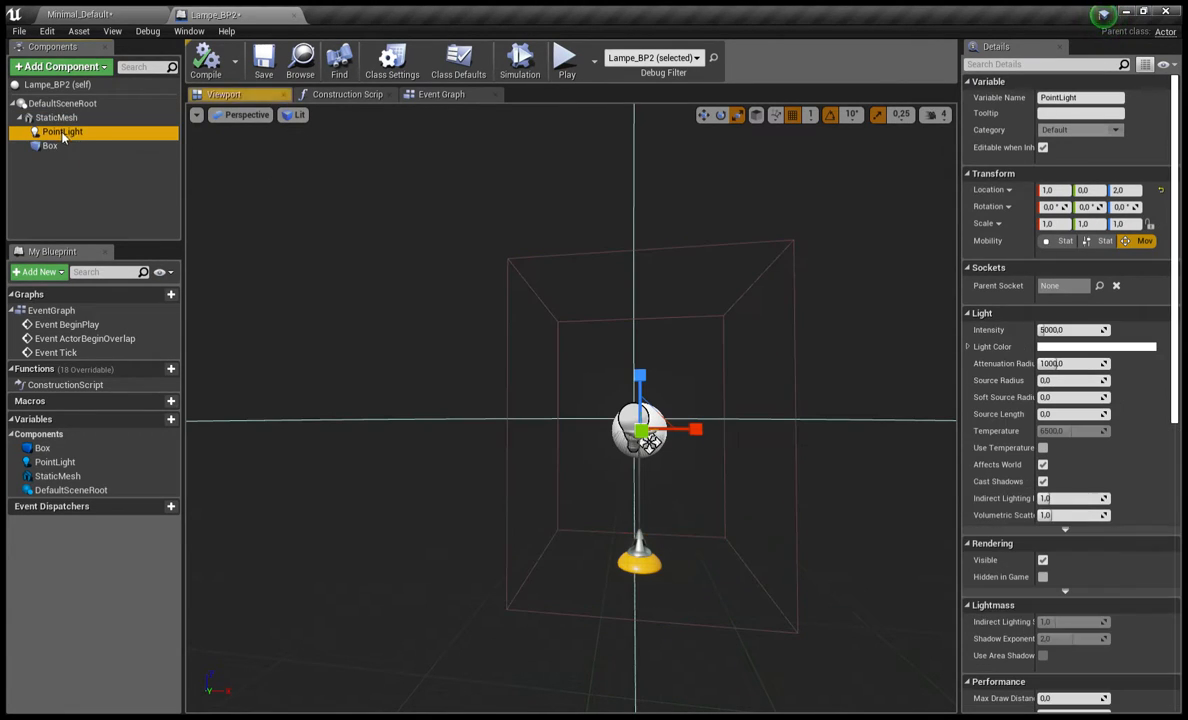
click(1070, 330)
text(100000)
key(Return)
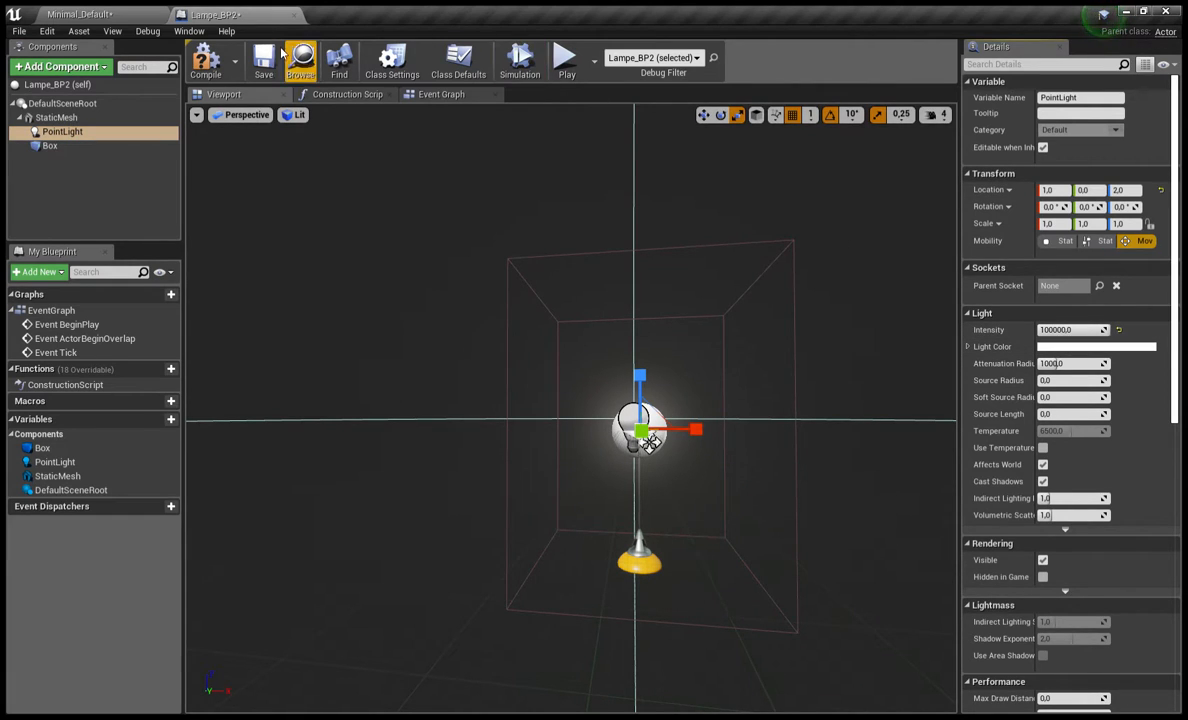
Step: Compile and save the Lampe_BP2 blueprint, then return to the level and focus the view on the lamp
click(195, 58)
click(263, 62)
click(112, 16)
key(f)
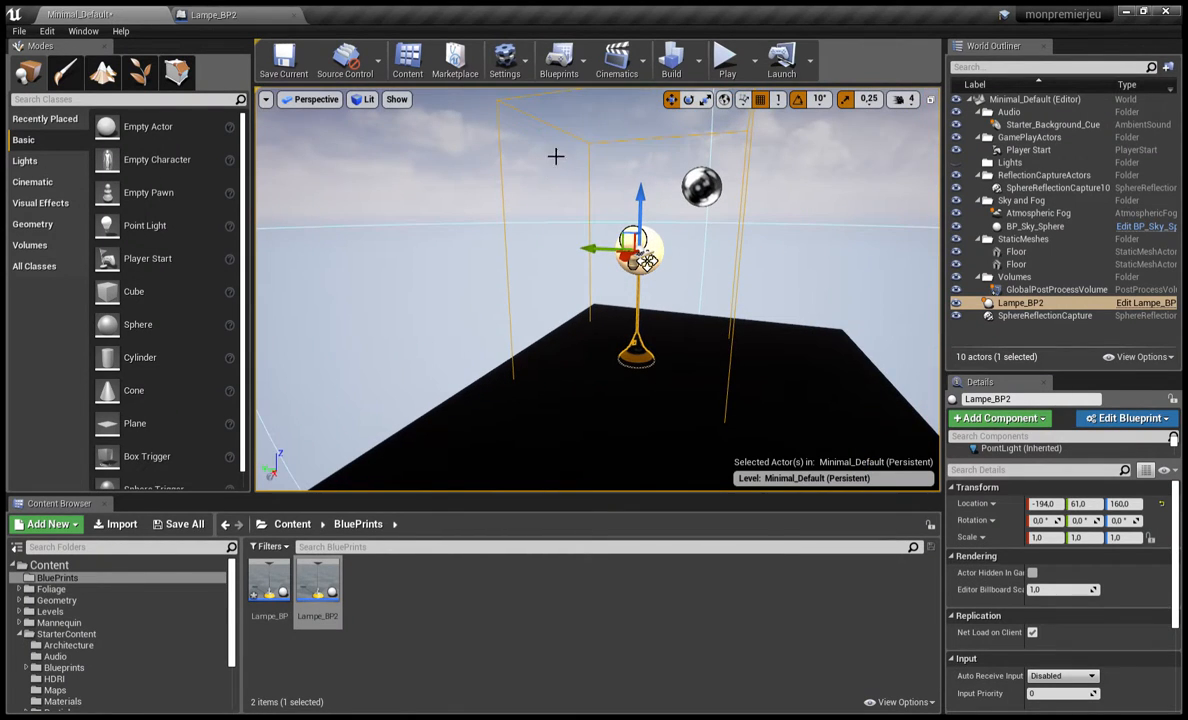
Step: Play the level, walk the character towards the lamp to check its brighter light, and stop the game
click(727, 60)
click(685, 244)
key(w)
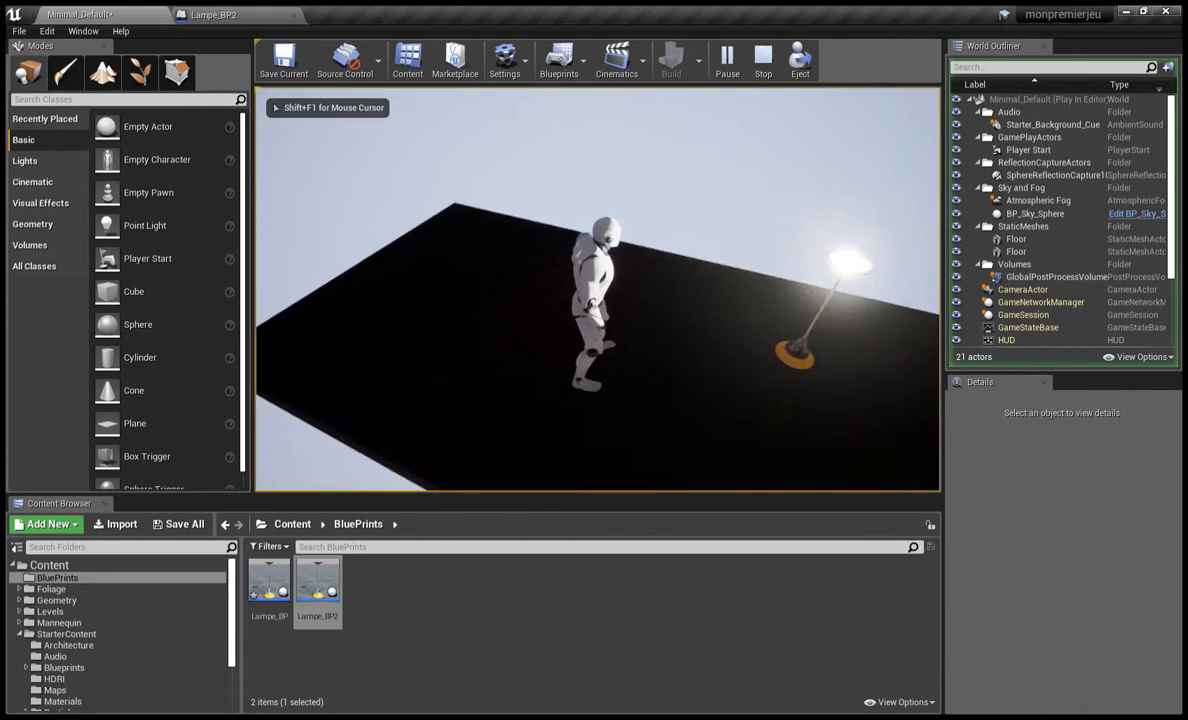
key(Escape)
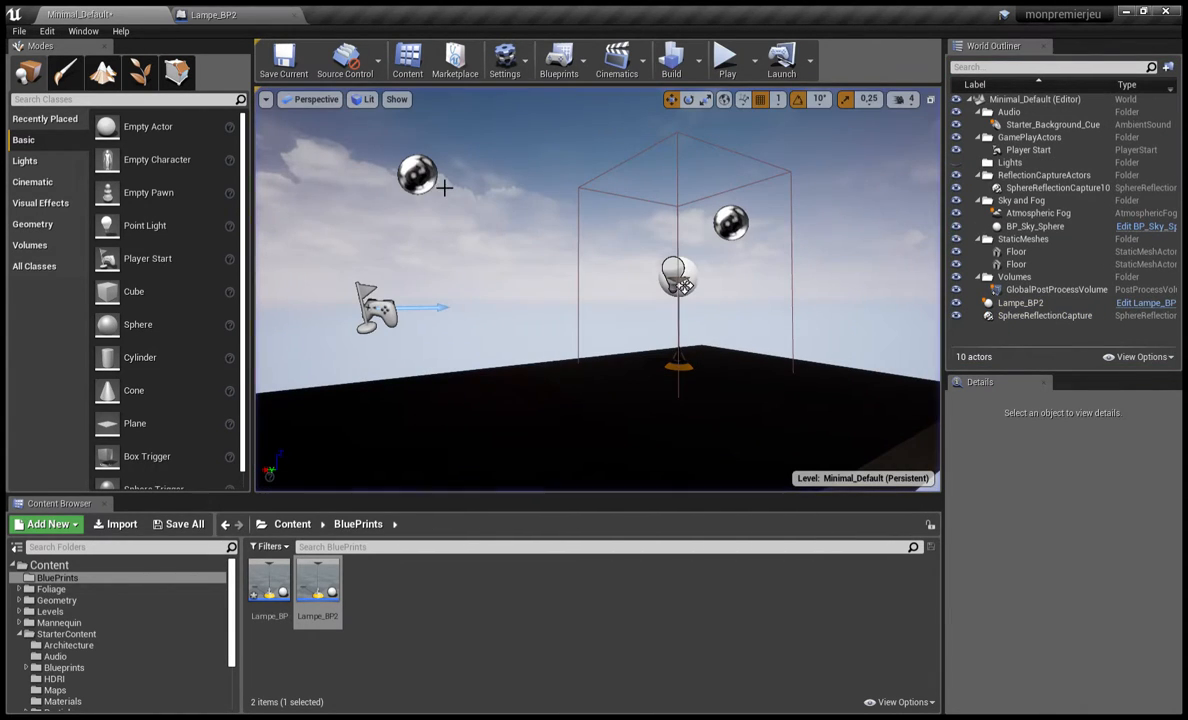
Step: In the Lampe_BP2 blueprint, move the PointLight component down the lamp's pole to a Z location of -58
click(205, 15)
right_drag(420, 300, 281, 292)
key(d)
key(w)
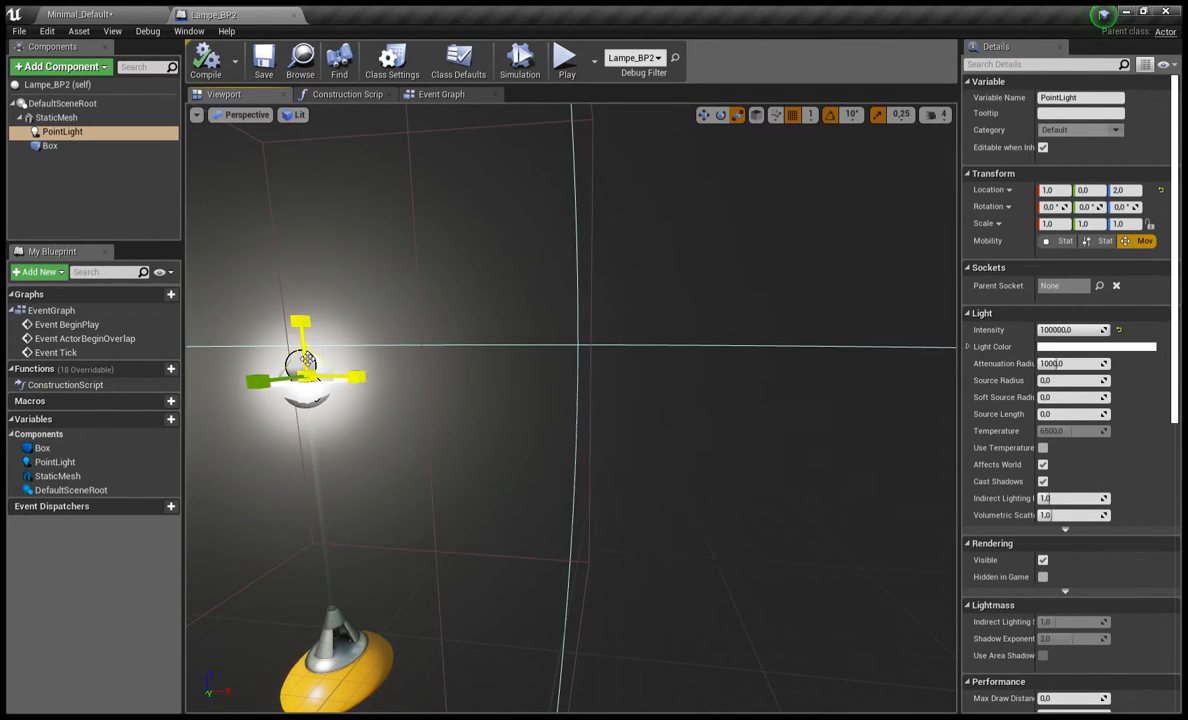
click(80, 134)
right_drag(281, 337, 218, 336)
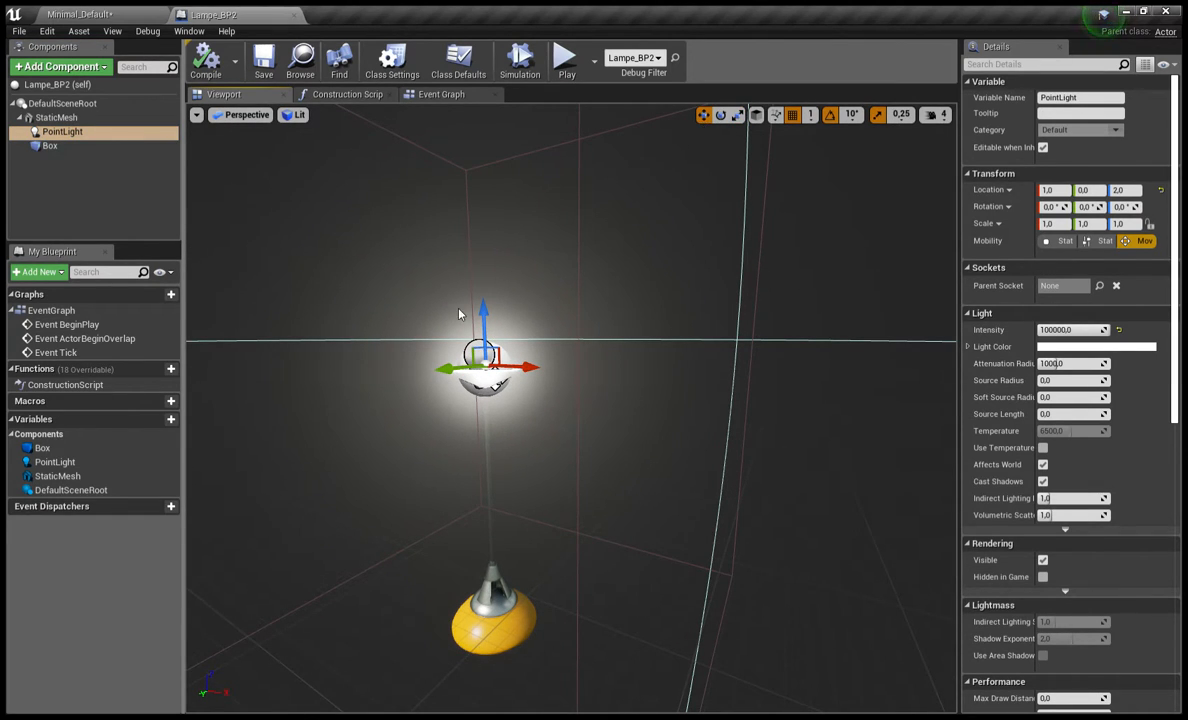
drag(494, 316, 433, 429)
mouse_move(712, 454)
right_down()
mouse_move(690, 452)
mouse_move(740, 452)
mouse_move(716, 456)
right_up()
Step: Compile and save Lampe_BP2, then play the game to test the lowered light and stop it
click(207, 62)
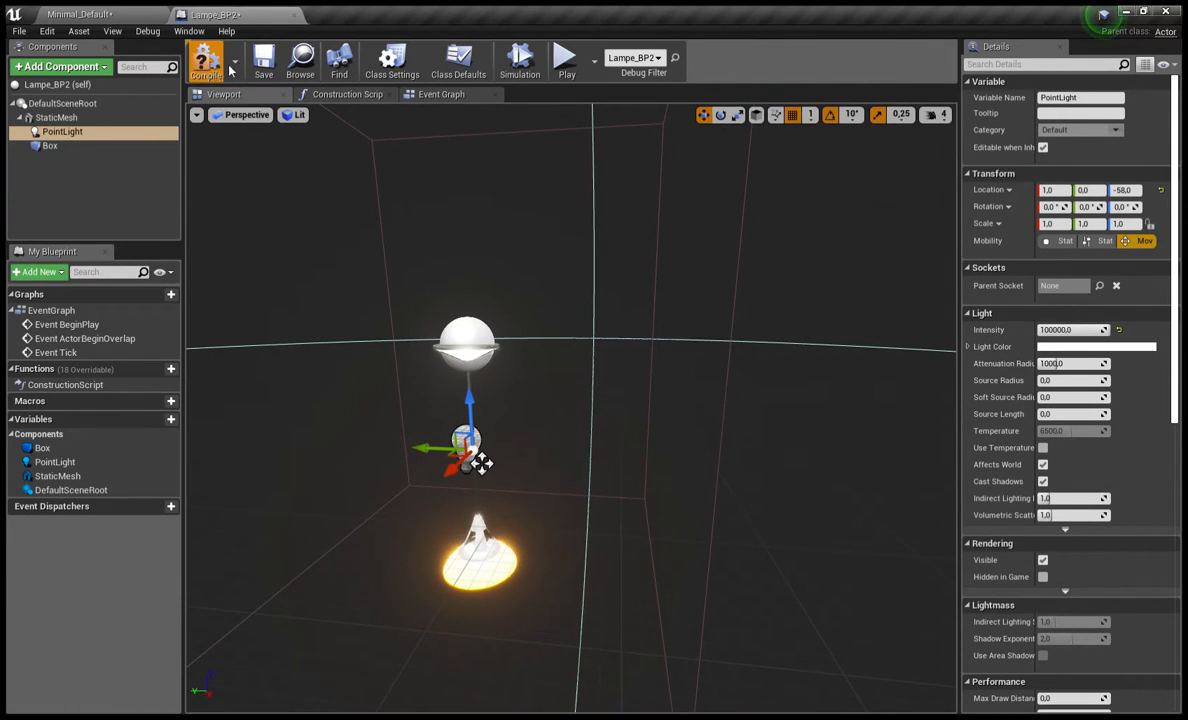
click(263, 62)
click(566, 64)
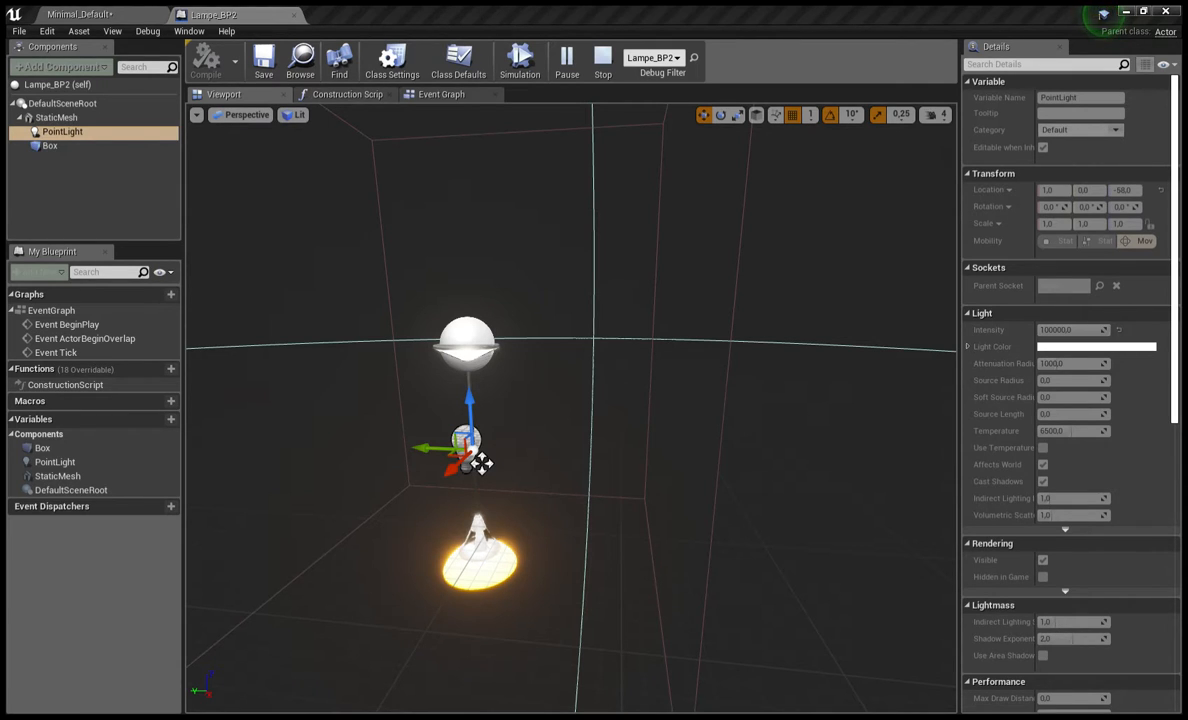
key(Escape)
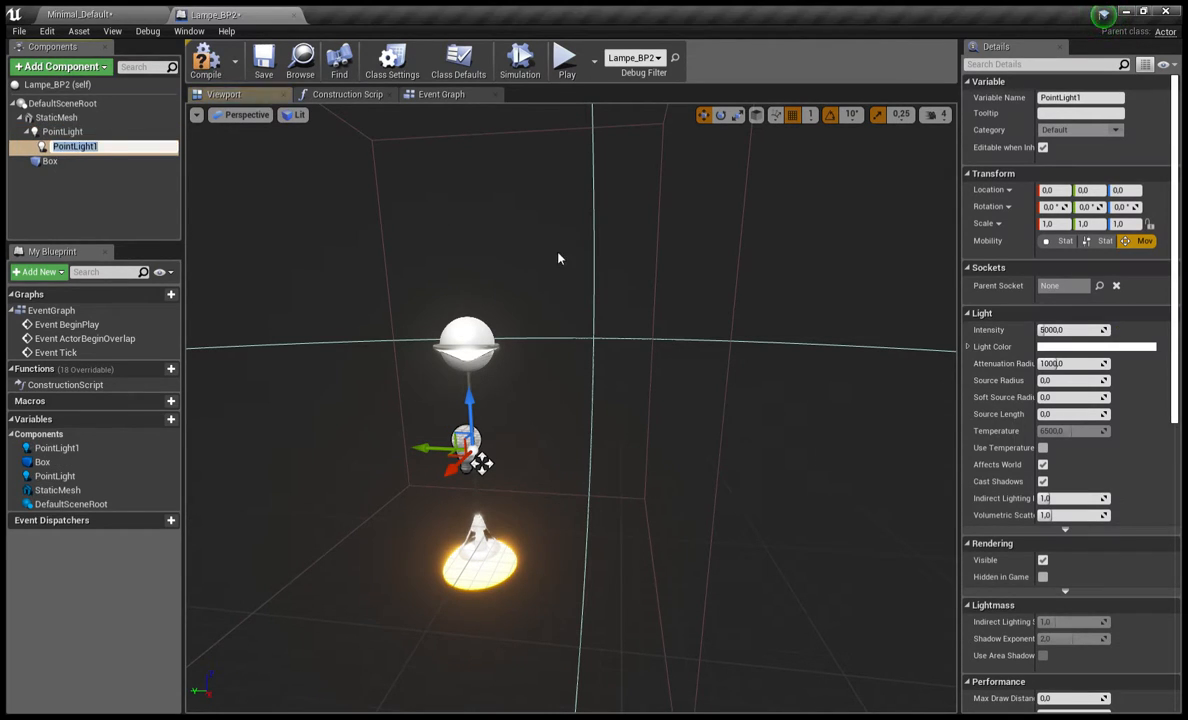
Step: Add a second point light, PointLight1, parent it to the static mesh and raise it to a Z location of 1
click(506, 291)
drag(66, 147, 67, 121)
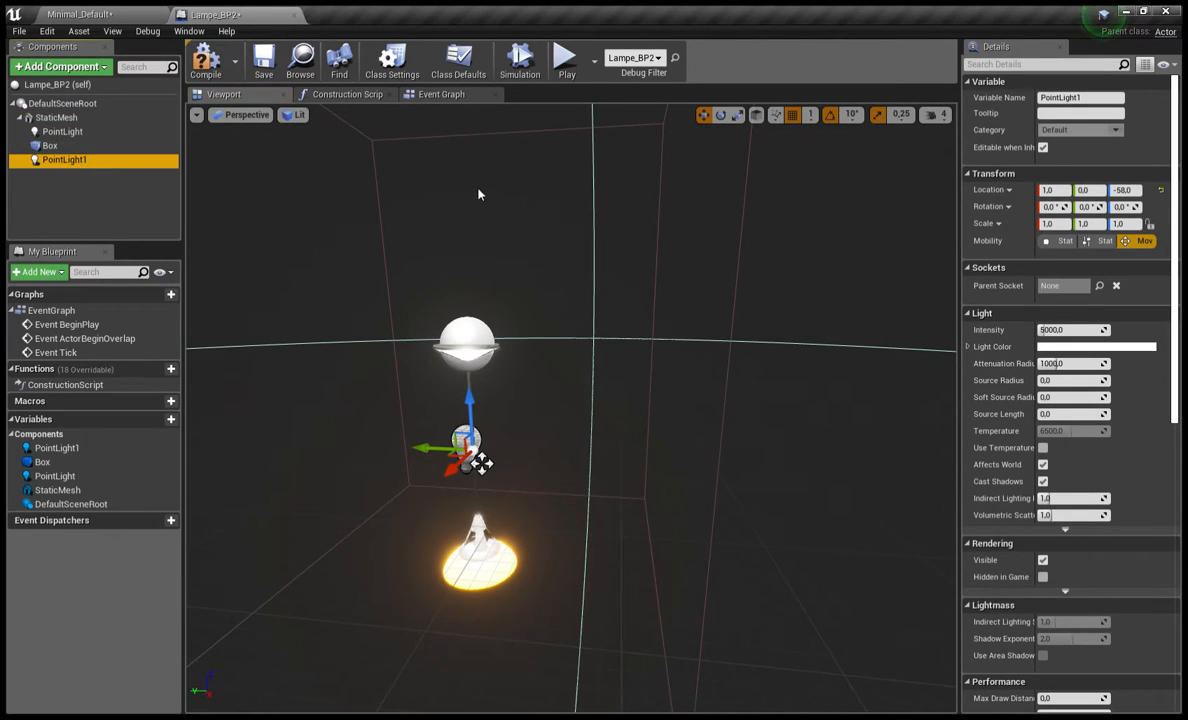
drag(480, 416, 483, 296)
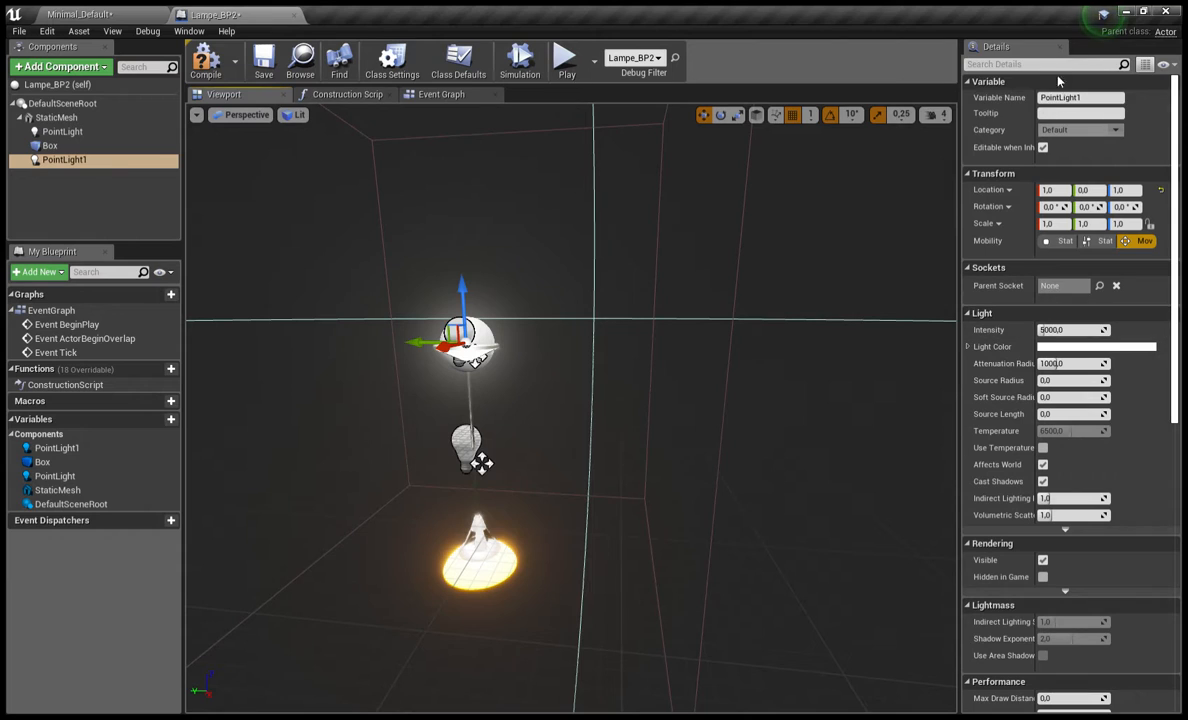
Step: Compile and save Lampe_BP2, then play the game to test the lamp with two lights and stop it
click(202, 68)
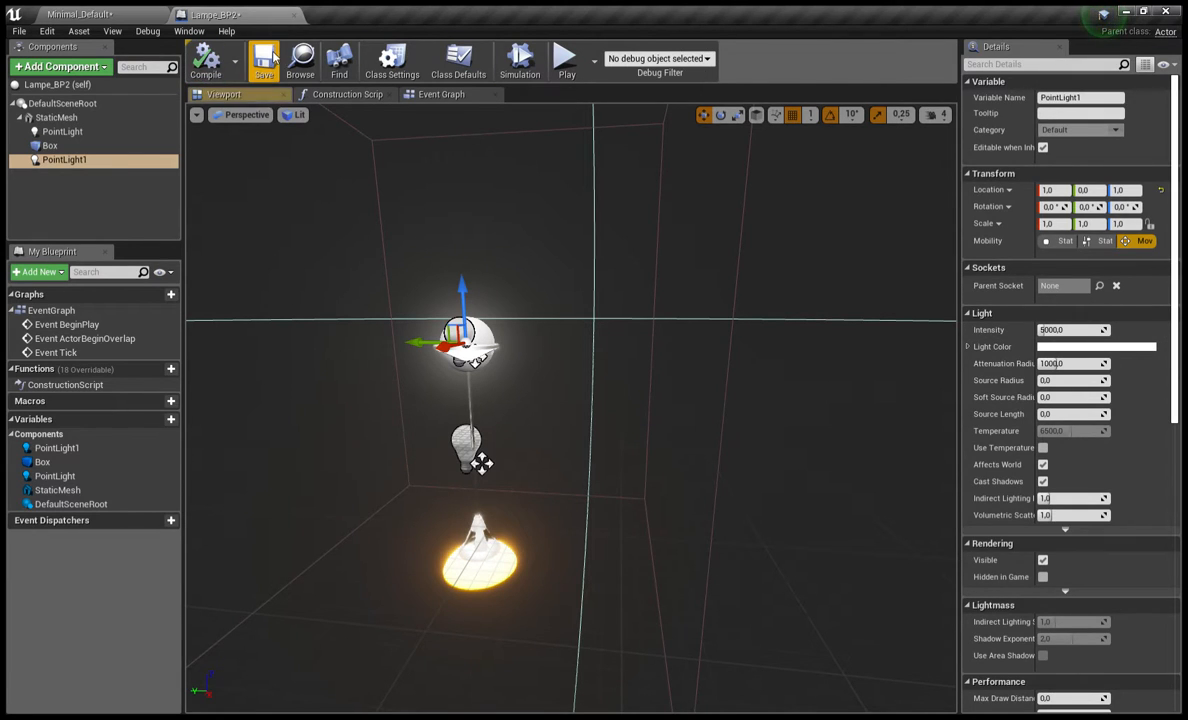
click(560, 52)
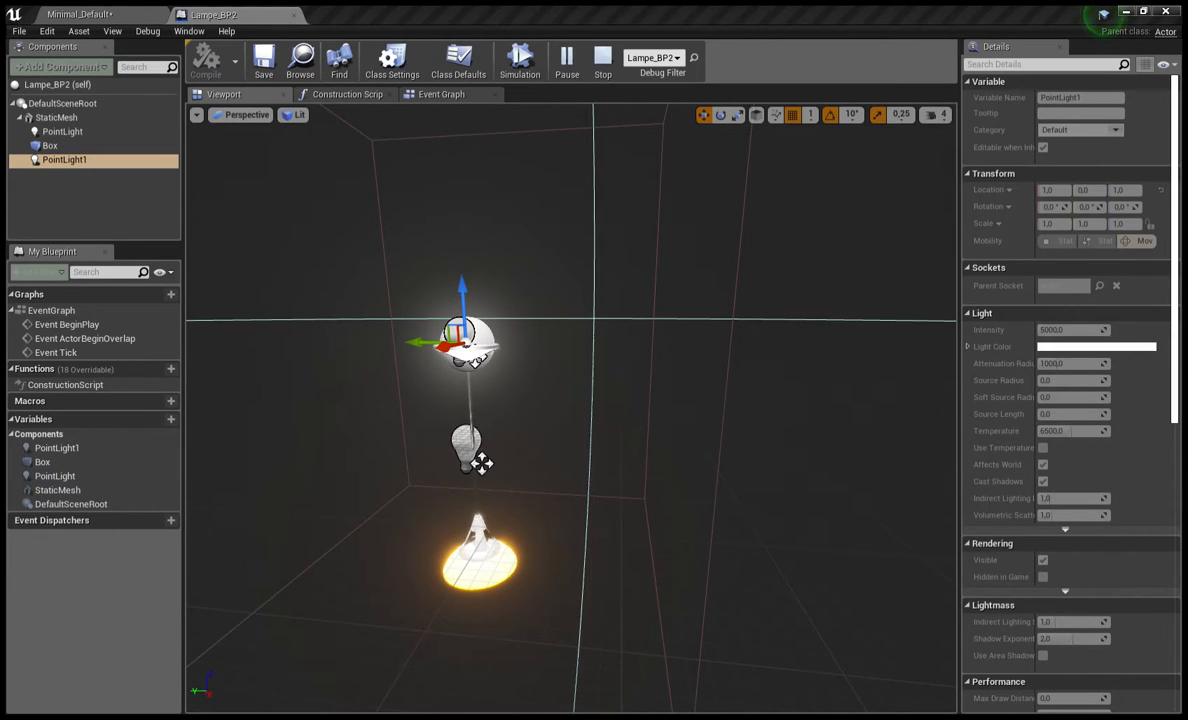
click(603, 62)
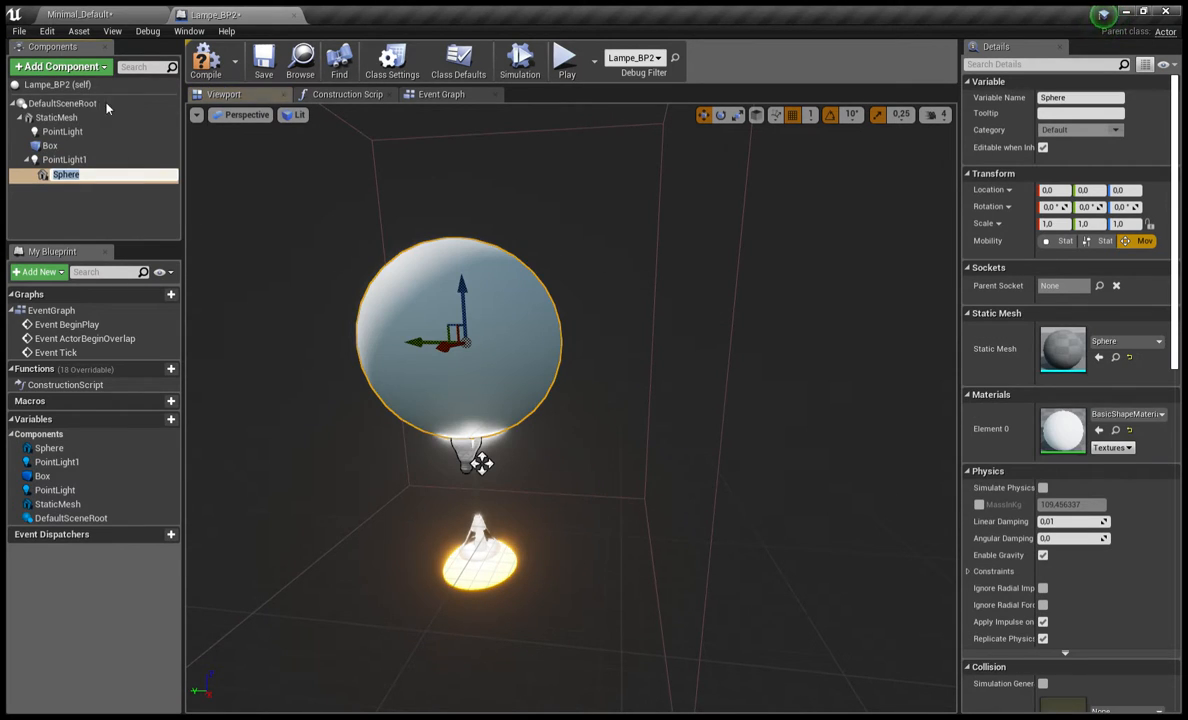
Step: Add a Sphere component under PointLight1 and scale it uniformly to -0.25 so it fits the lamp head
right_drag(600, 220, 684, 110)
key(r)
scroll(645, 431, up, 3)
scroll(631, 420, down, 5)
drag(625, 357, 654, 344)
right_drag(655, 345, 350, 335)
right_drag(662, 461, 795, 402)
mouse_move(628, 519)
mouse_down()
mouse_move(628, 468)
mouse_move(628, 503)
mouse_up()
click(655, 430)
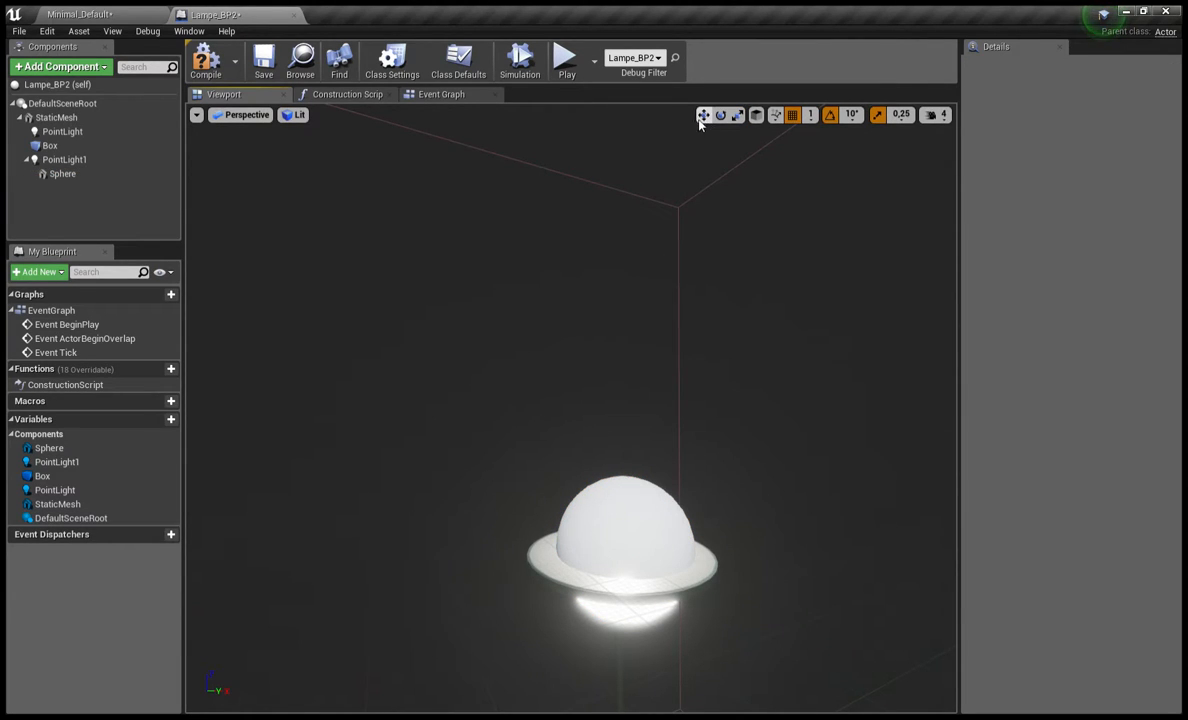
Step: Reparent the Sphere component to the static mesh and raise it to a Z location of 10
click(629, 499)
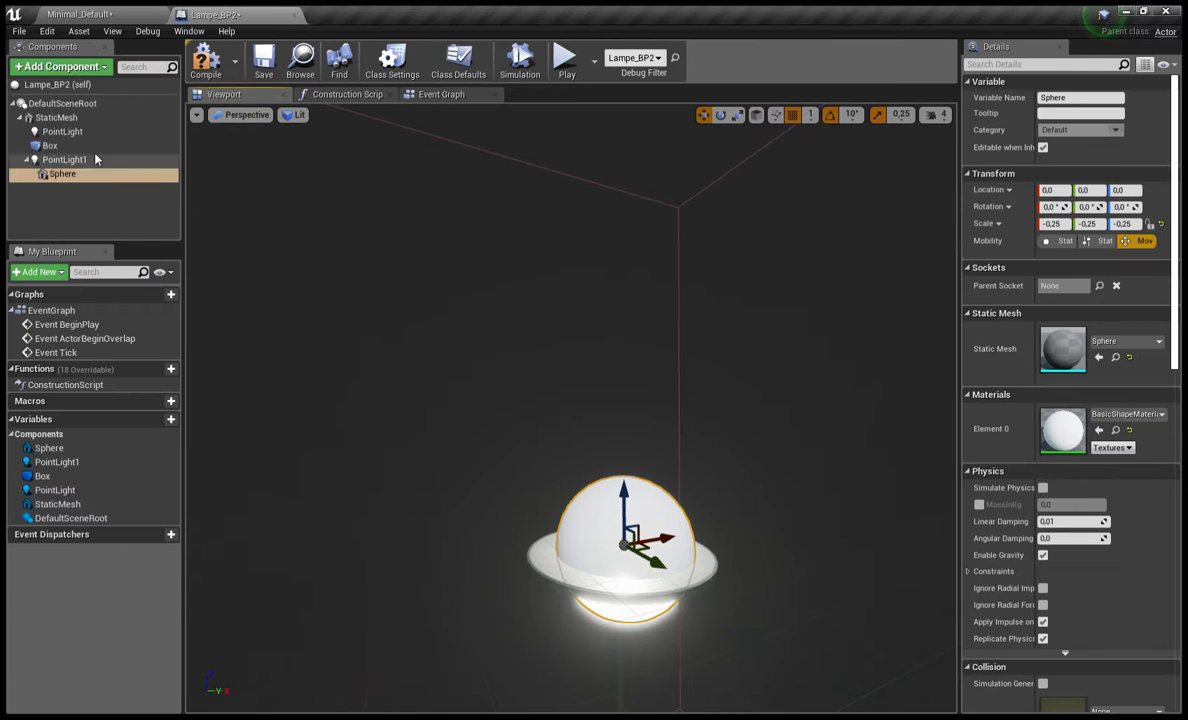
drag(63, 170, 80, 118)
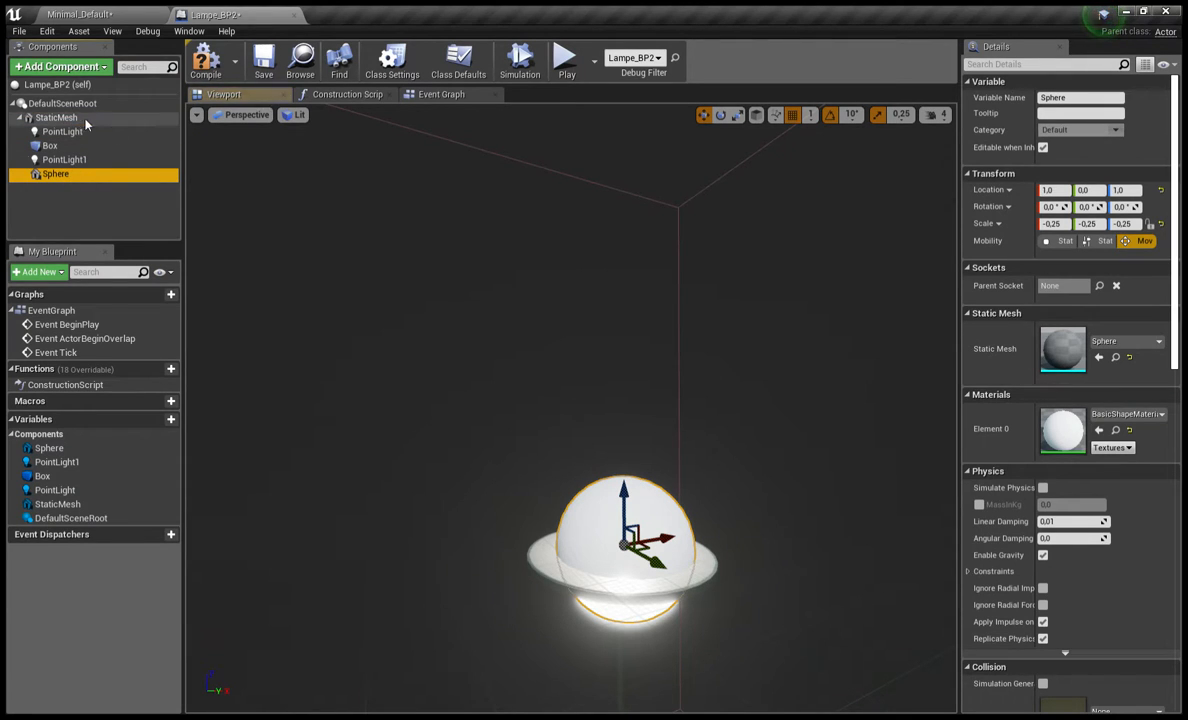
drag(629, 499, 622, 440)
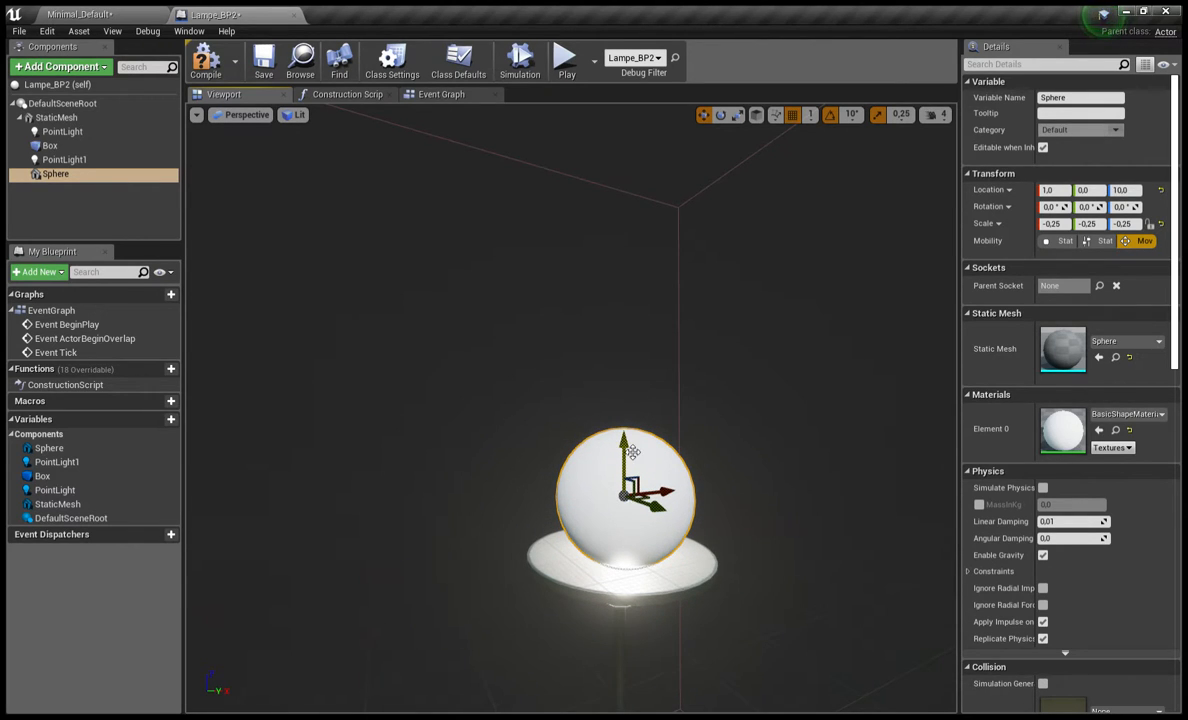
Step: Compile and save Lampe_BP2, then play the game to check the lamp with its sphere and stop it
click(211, 65)
click(264, 67)
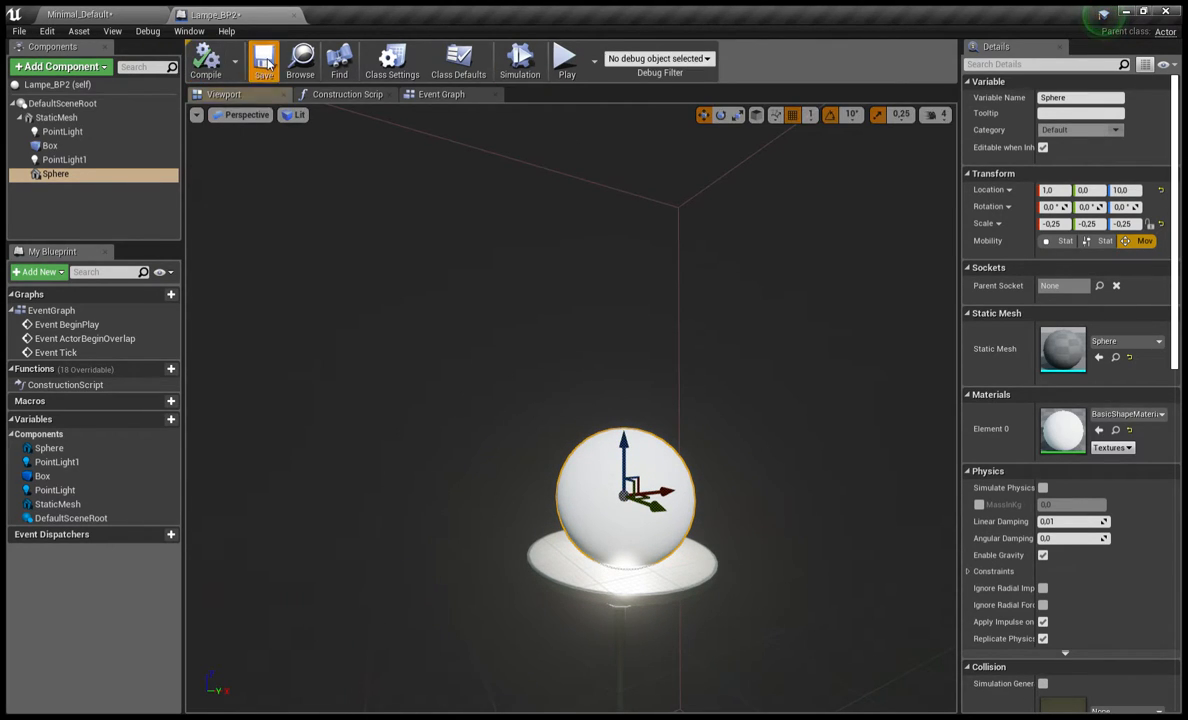
click(565, 74)
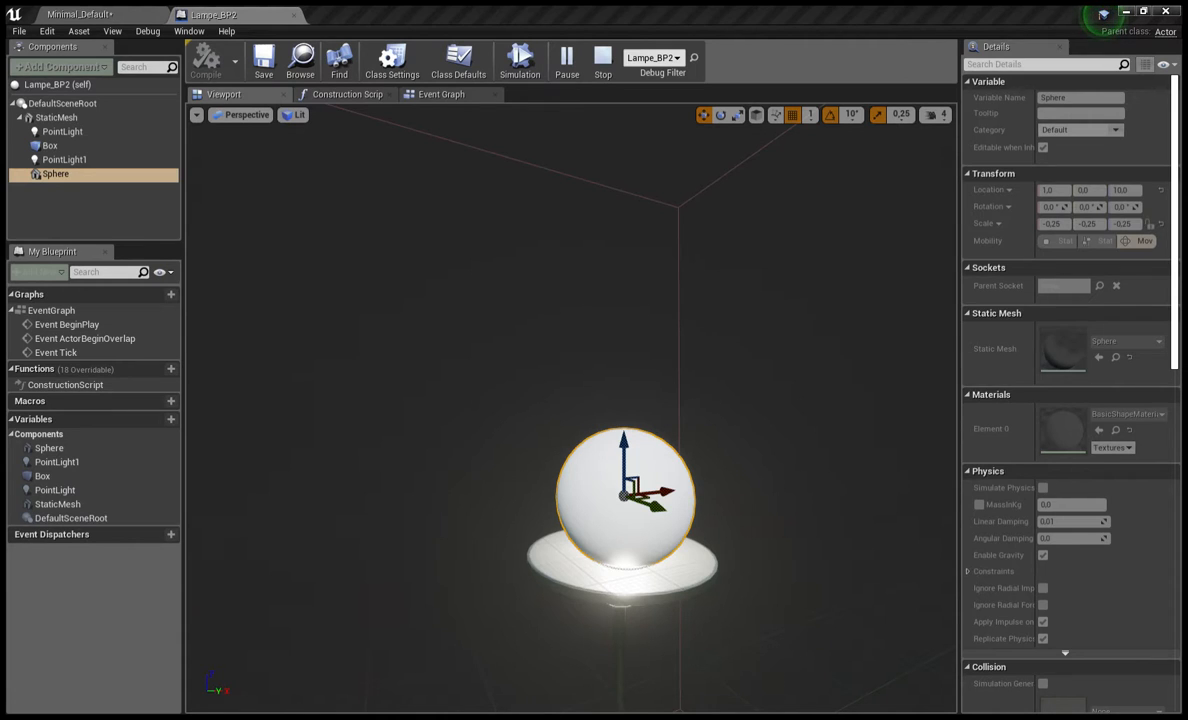
key(Escape)
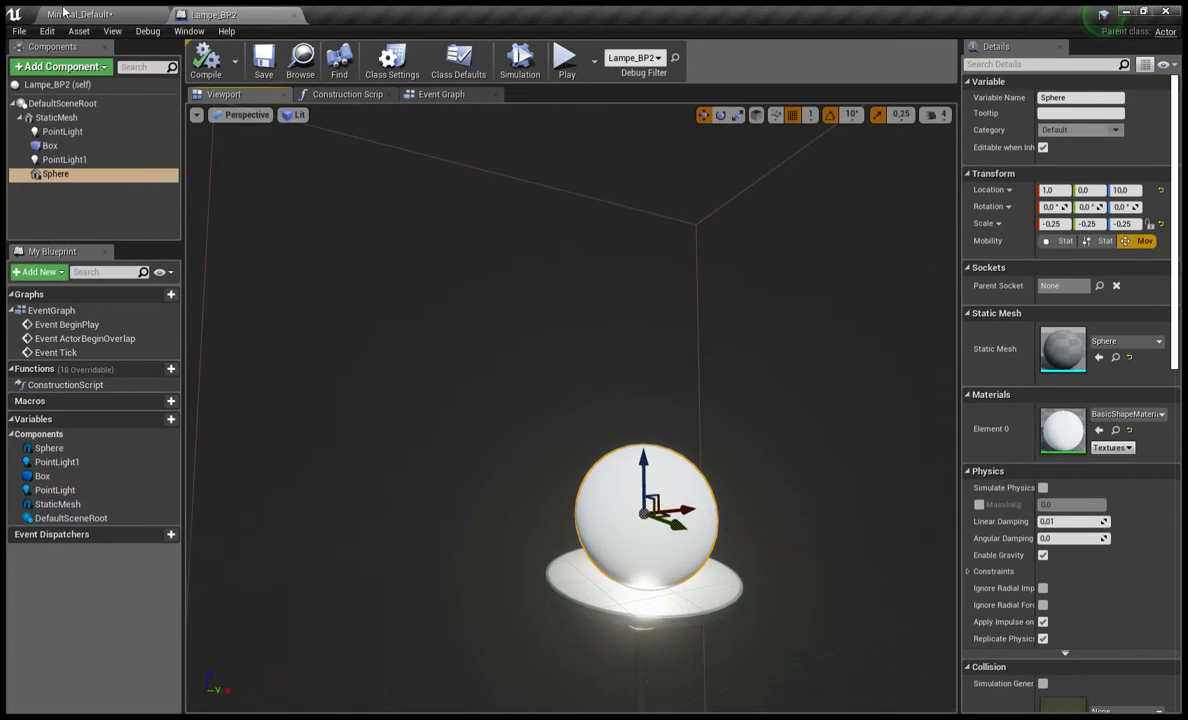
Step: View the lamp in the level, then look at the Event Graph and Construction Script of Lampe_BP2
click(63, 12)
right_drag(598, 290, 715, 310)
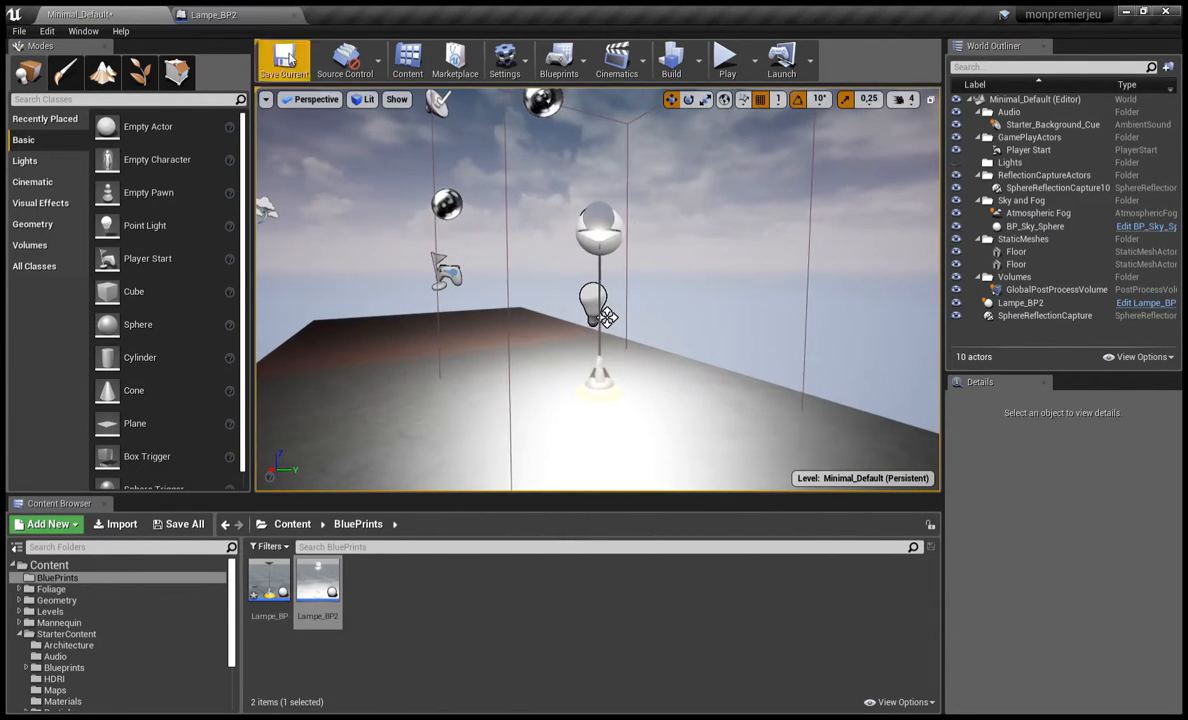
click(222, 14)
click(437, 96)
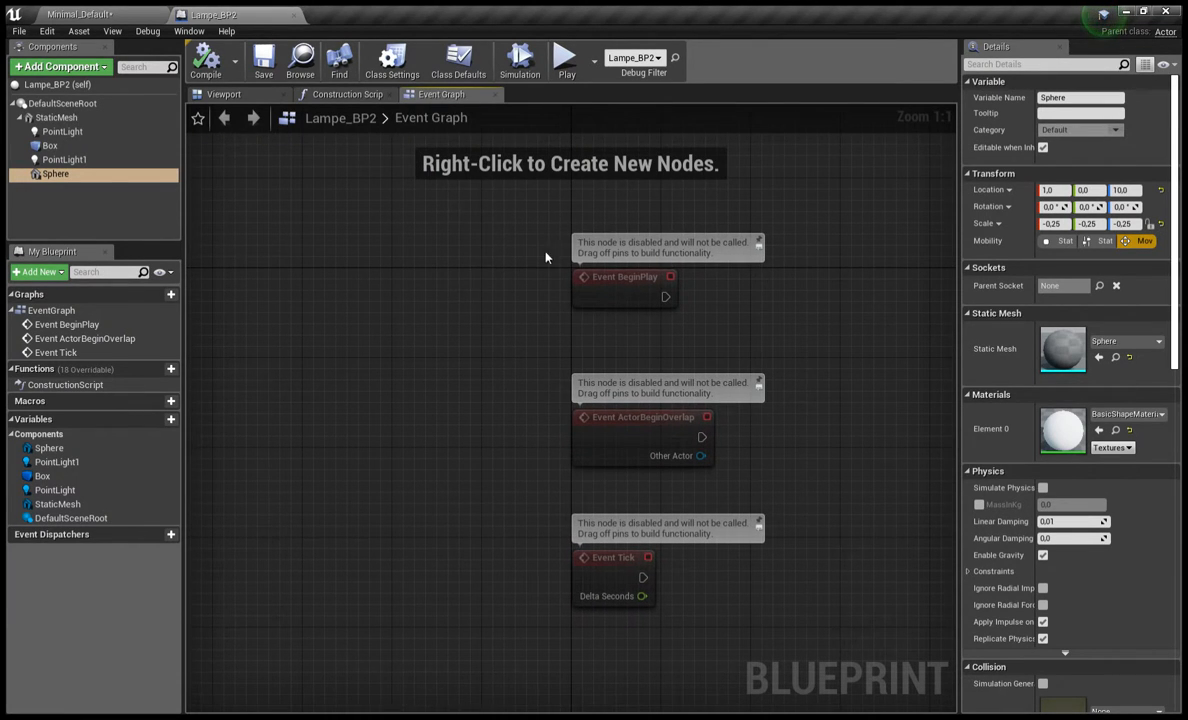
click(318, 90)
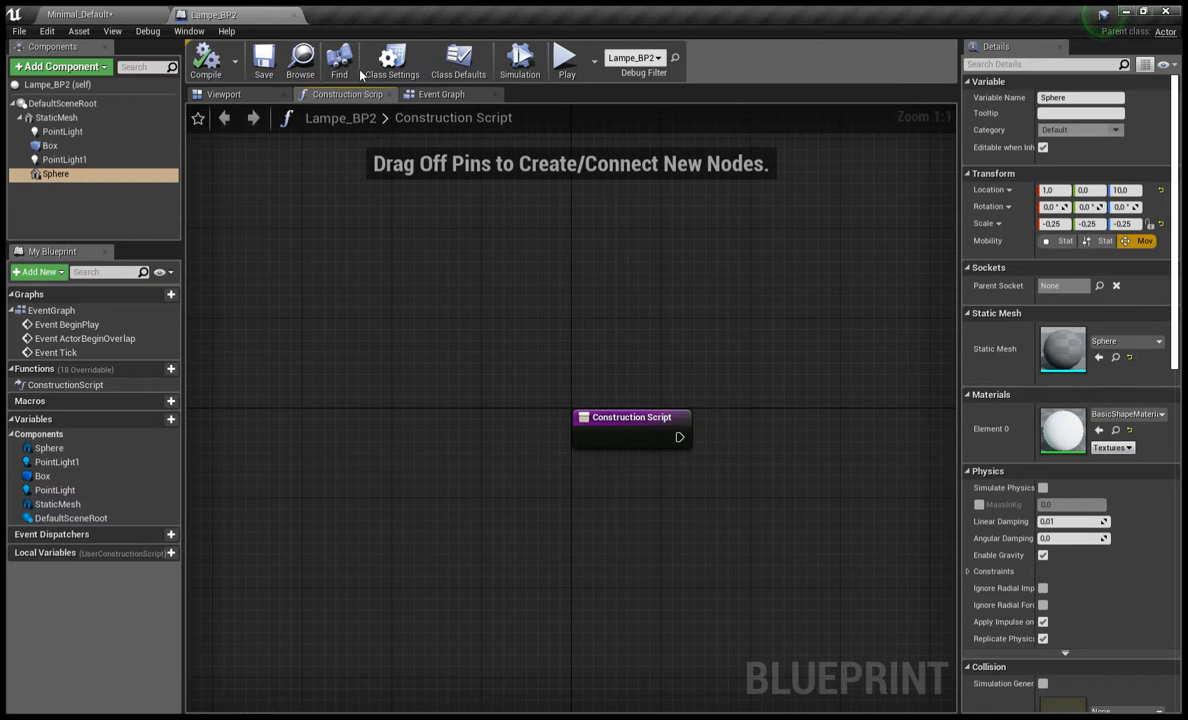
Step: Open the Lampe_BP blueprint from the level's content and examine its Construction Script, 3D preview and Event Graph
click(101, 14)
click(276, 598)
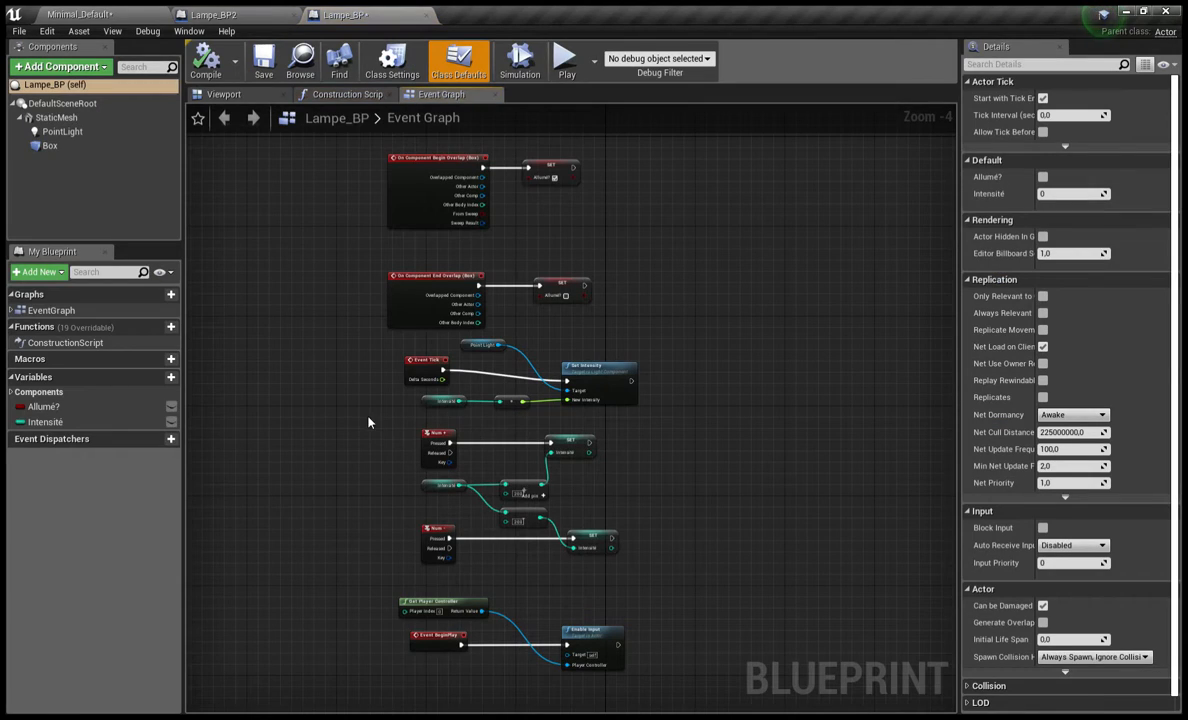
click(372, 93)
click(436, 95)
click(224, 94)
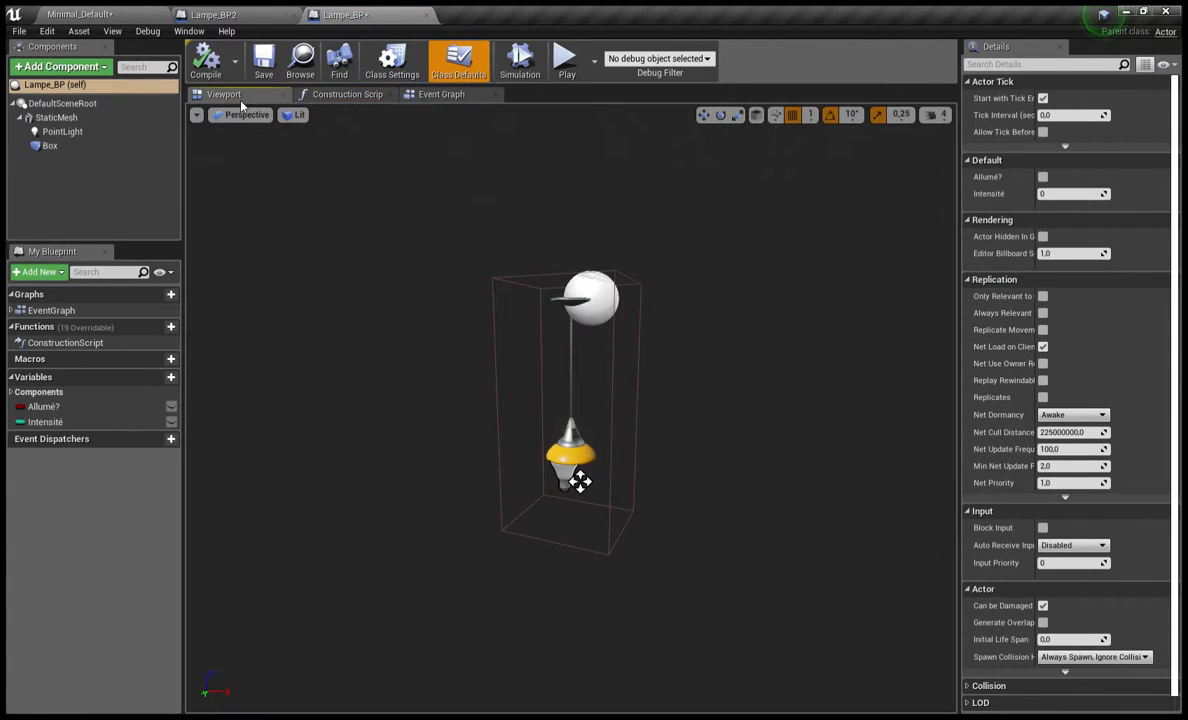
click(433, 95)
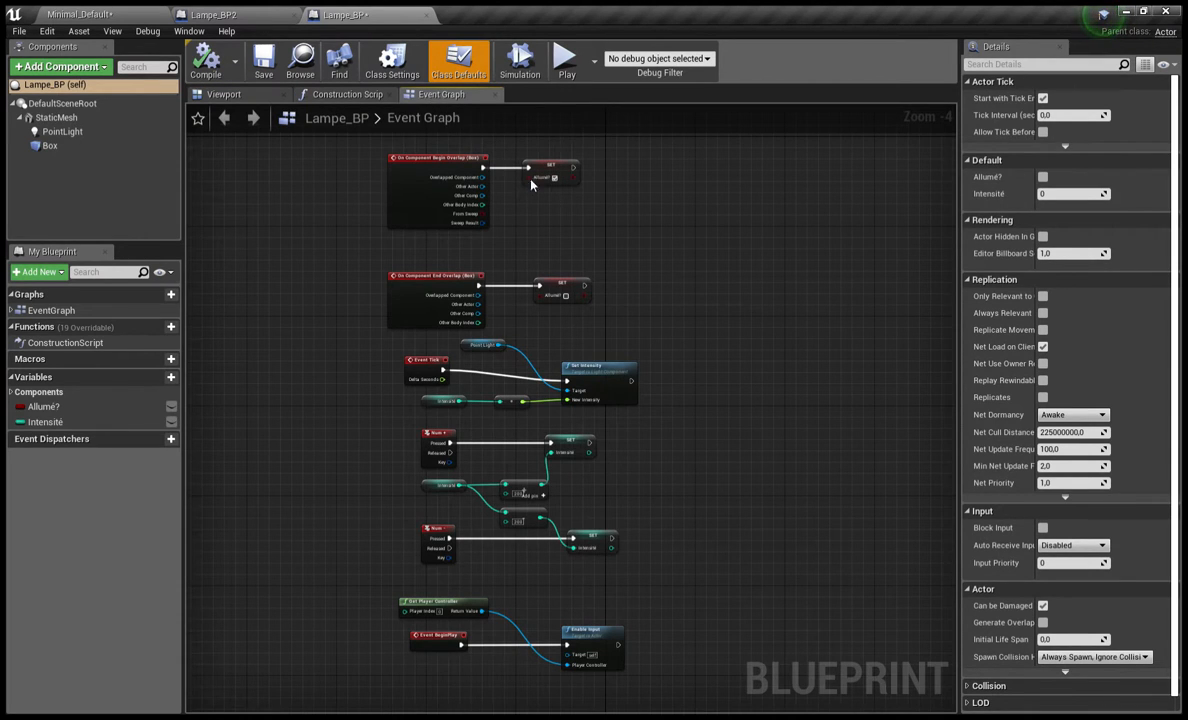
Step: Return to the Minimal_Default level and delete the Lampe_BP2 lamp from it
click(80, 15)
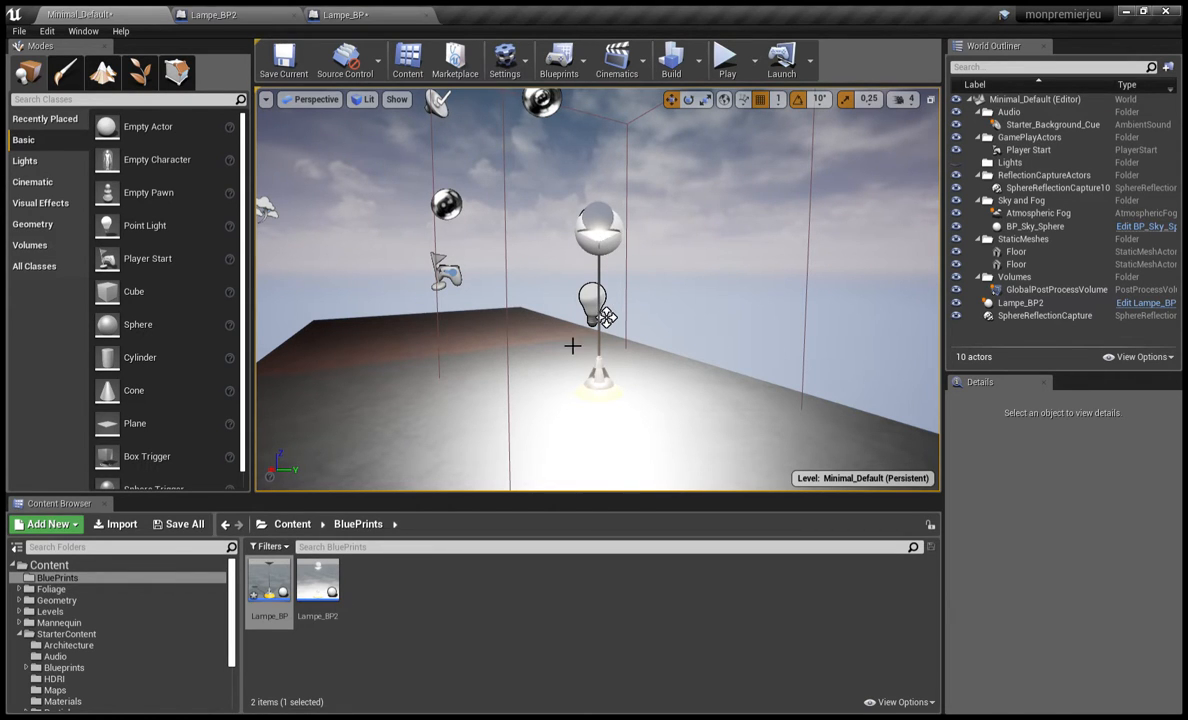
click(609, 273)
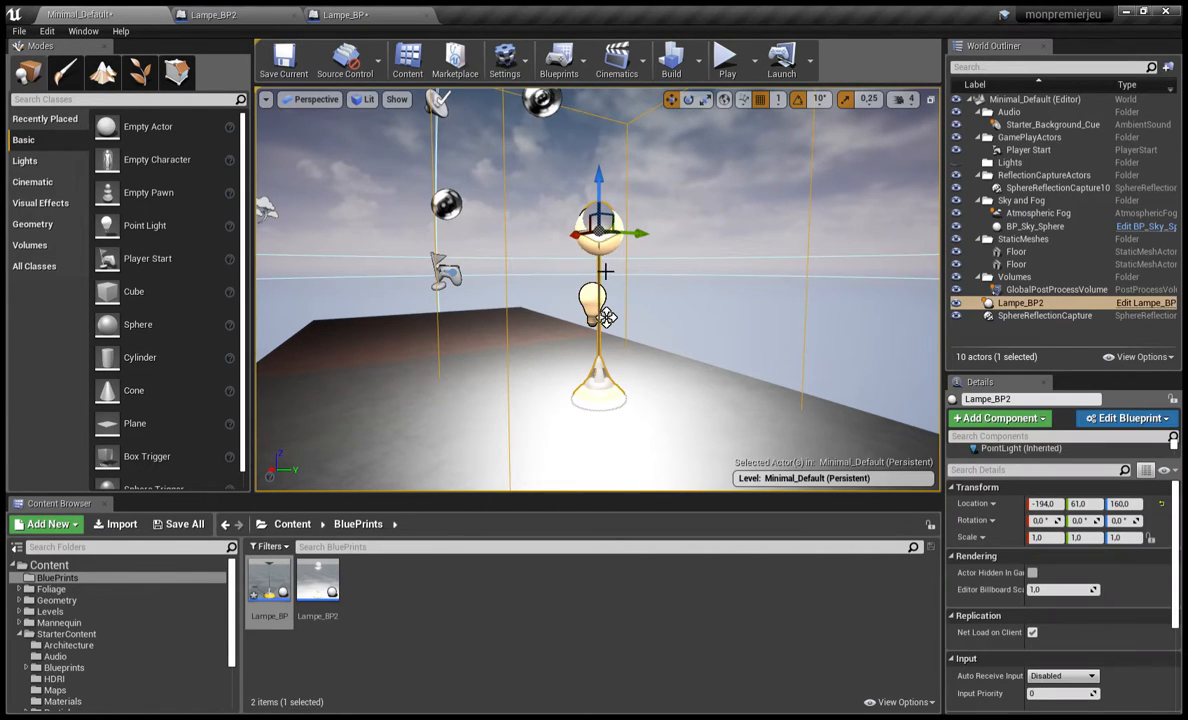
key(Delete)
Step: Place a Lampe_BP lamp on the floor of the level and raise it to a Z location of 165
right_drag(591, 265, 591, 380)
drag(272, 585, 508, 315)
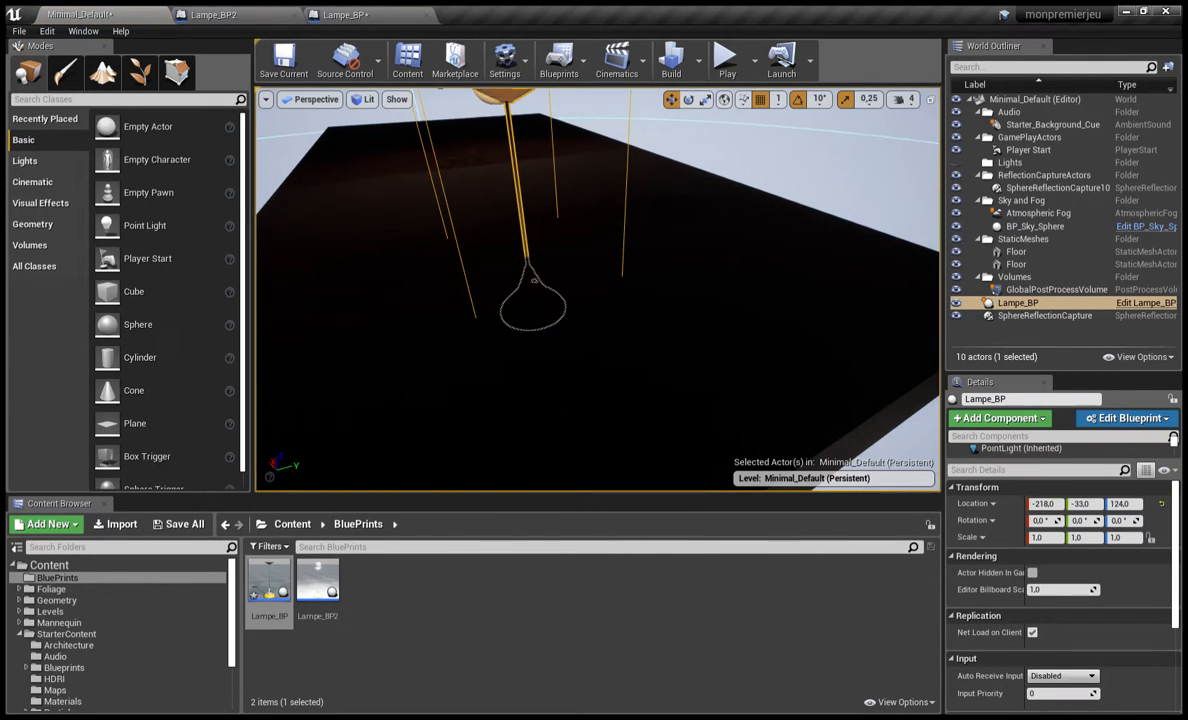
key(f)
right_drag(618, 265, 618, 312)
drag(607, 216, 591, 146)
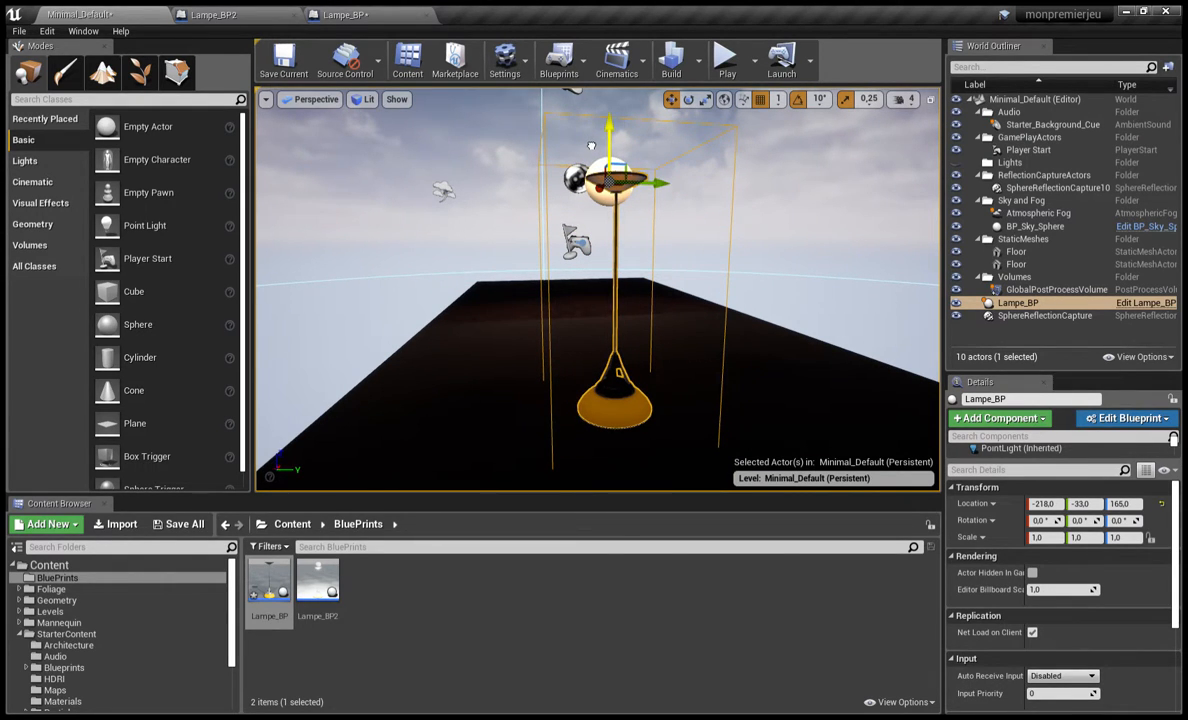
Step: Play the level, walk the character up to the Lampe_BP lamp to test it, and stop the game
click(727, 60)
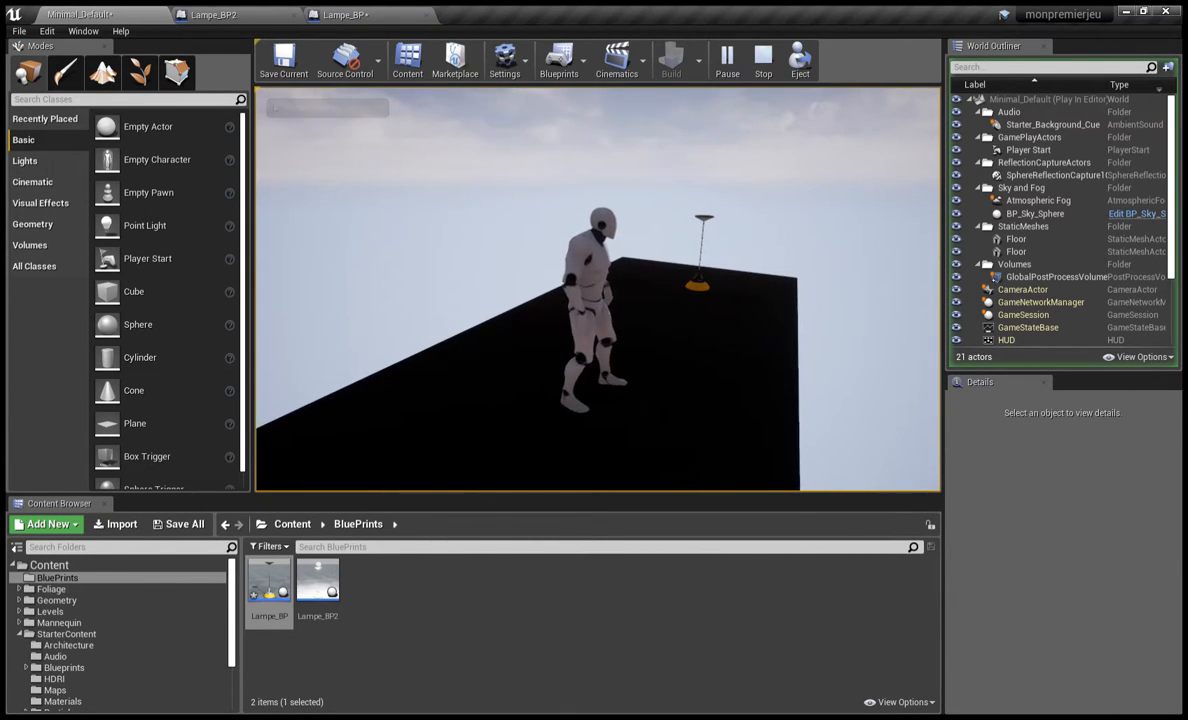
key(w)
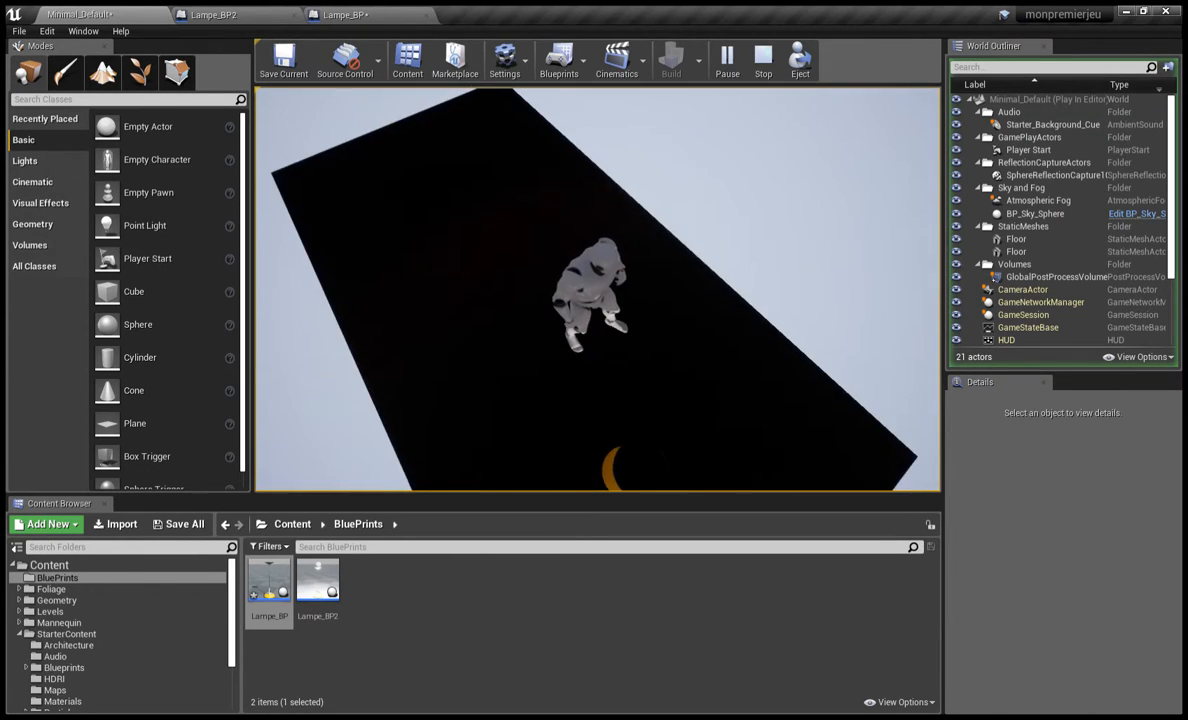
key(Escape)
right_drag(636, 446, 552, 159)
Step: Look again at Lampe_BP2's Construction Script and the lamp in the level, ending on Lampe_BP's Event Graph
click(250, 13)
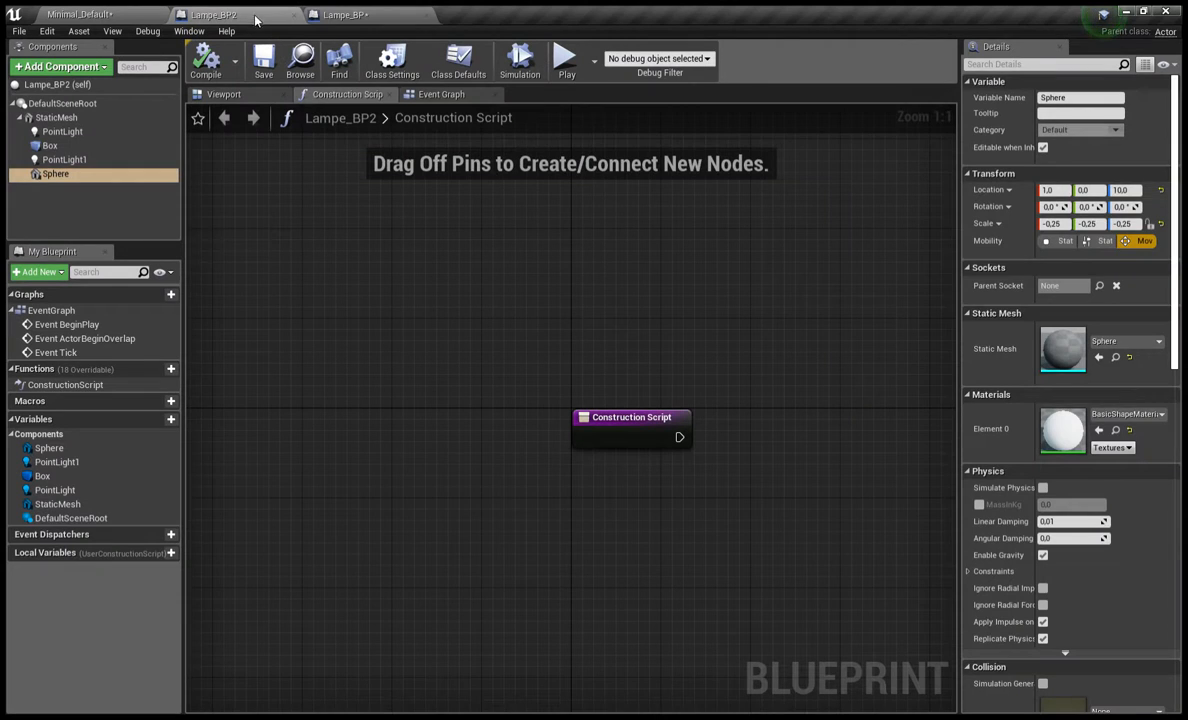
click(325, 14)
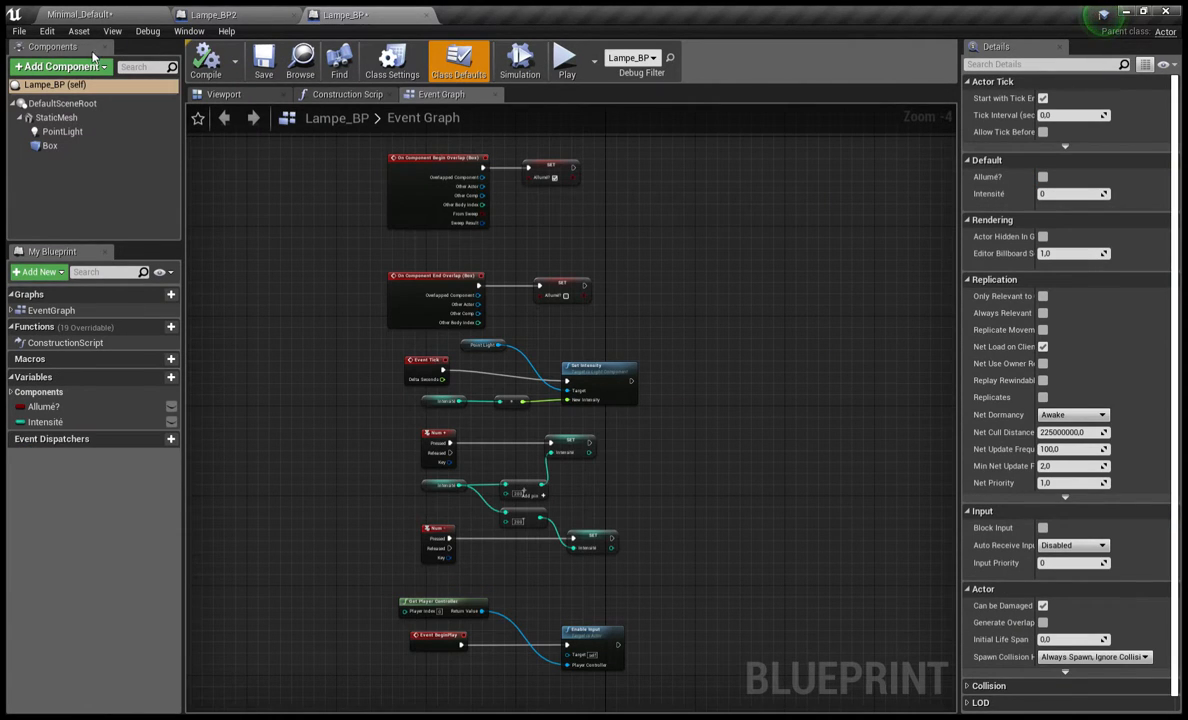
click(75, 14)
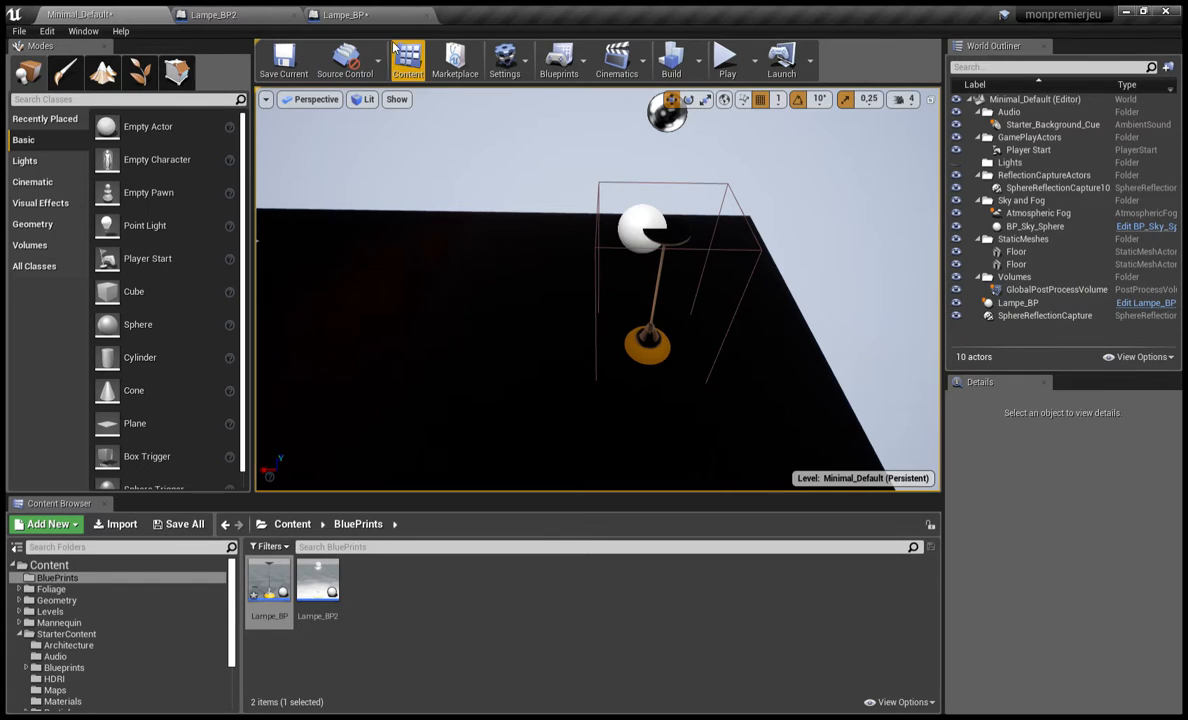
click(376, 17)
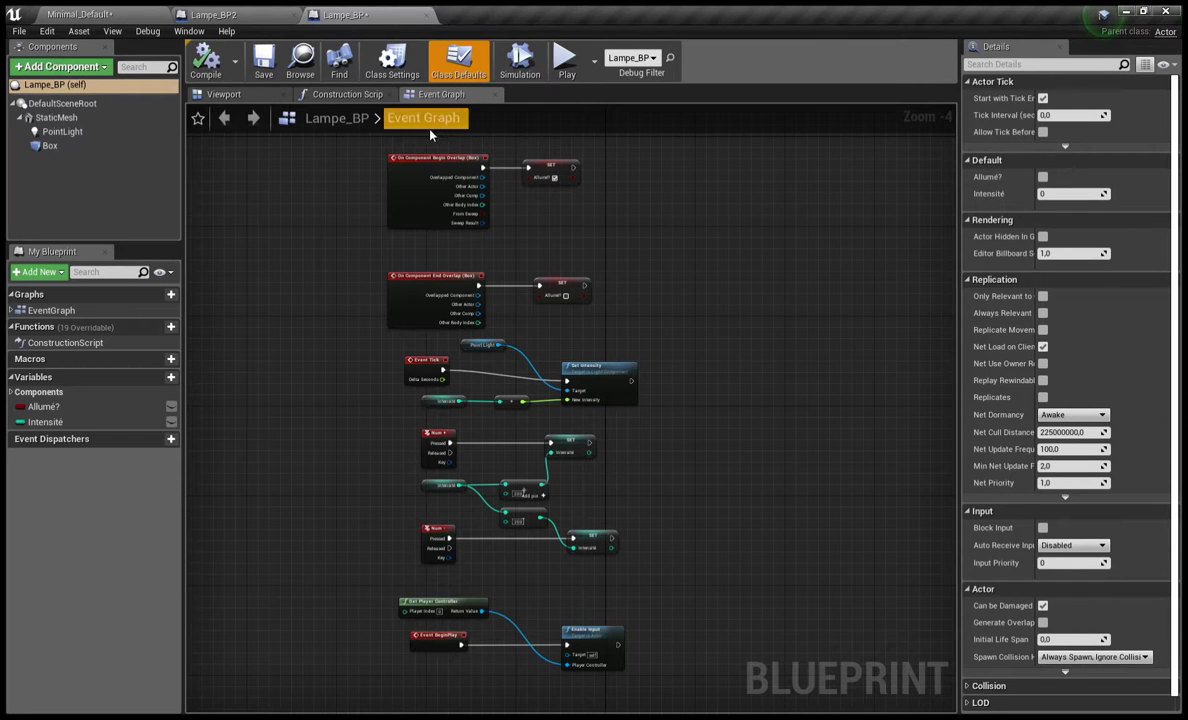
Step: Examine Lampe_BP's Event Graph, from the Box overlap events and Set Intensity to the Num +/- and Enable Input nodes
scroll(572, 466, up, 1)
right_drag(685, 481, 733, 241)
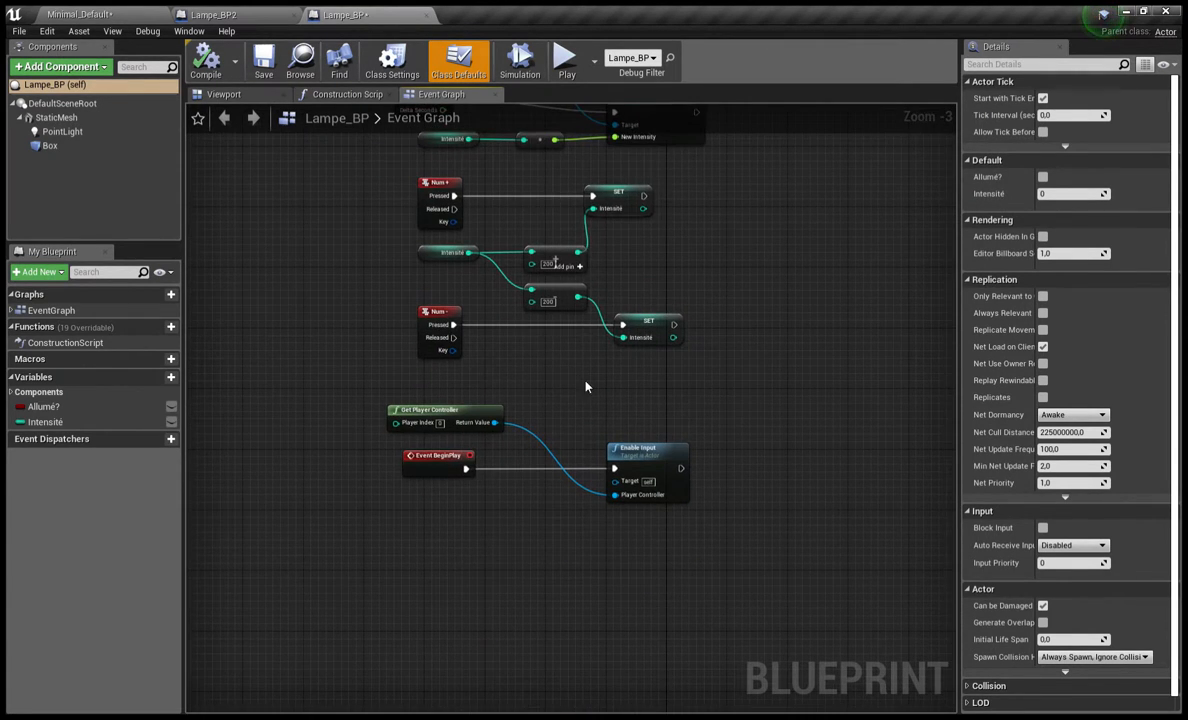
scroll(541, 380, up, 1)
right_drag(538, 379, 552, 716)
scroll(645, 410, down, 2)
right_drag(658, 371, 674, 342)
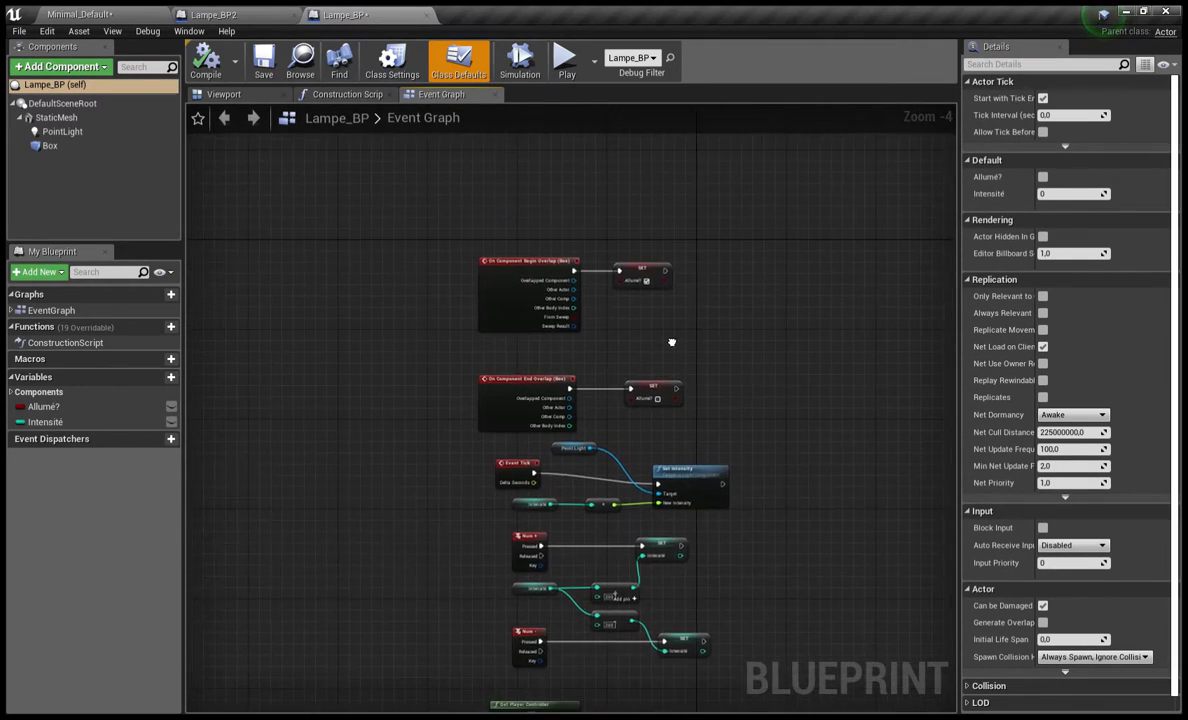
scroll(628, 284, up, 2)
scroll(590, 432, up, 1)
scroll(590, 432, down, 1)
scroll(594, 466, up, 1)
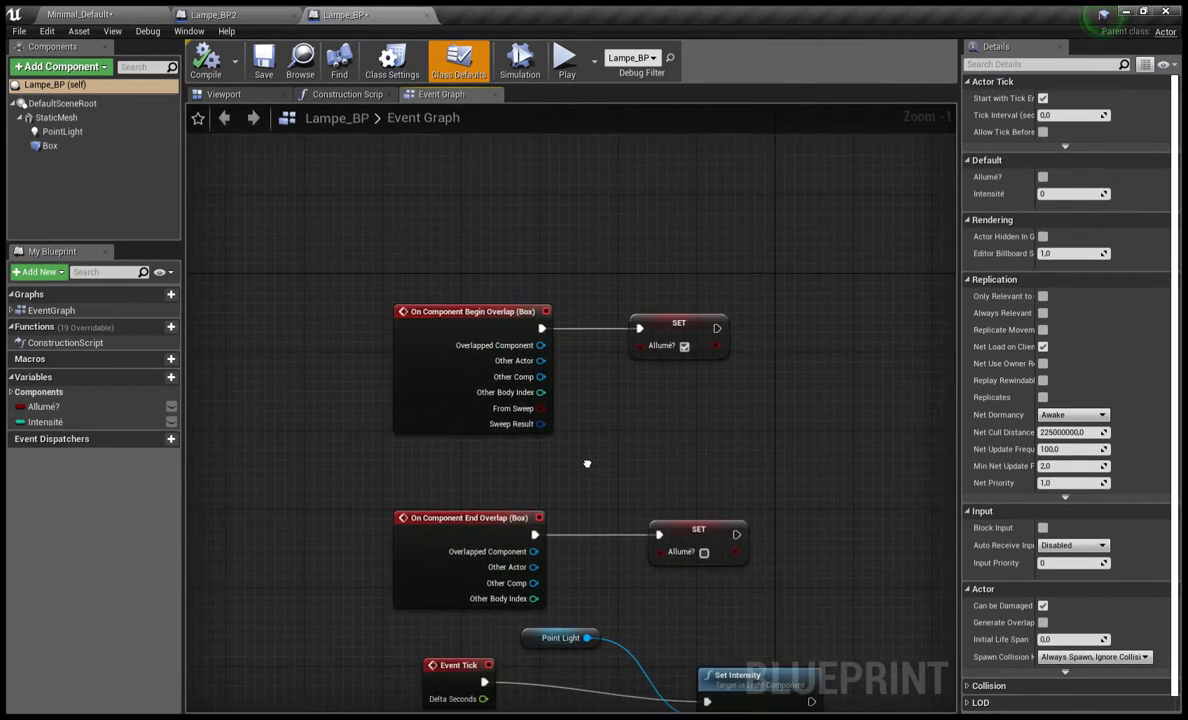
right_drag(853, 518, 824, 45)
right_drag(848, 452, 836, 400)
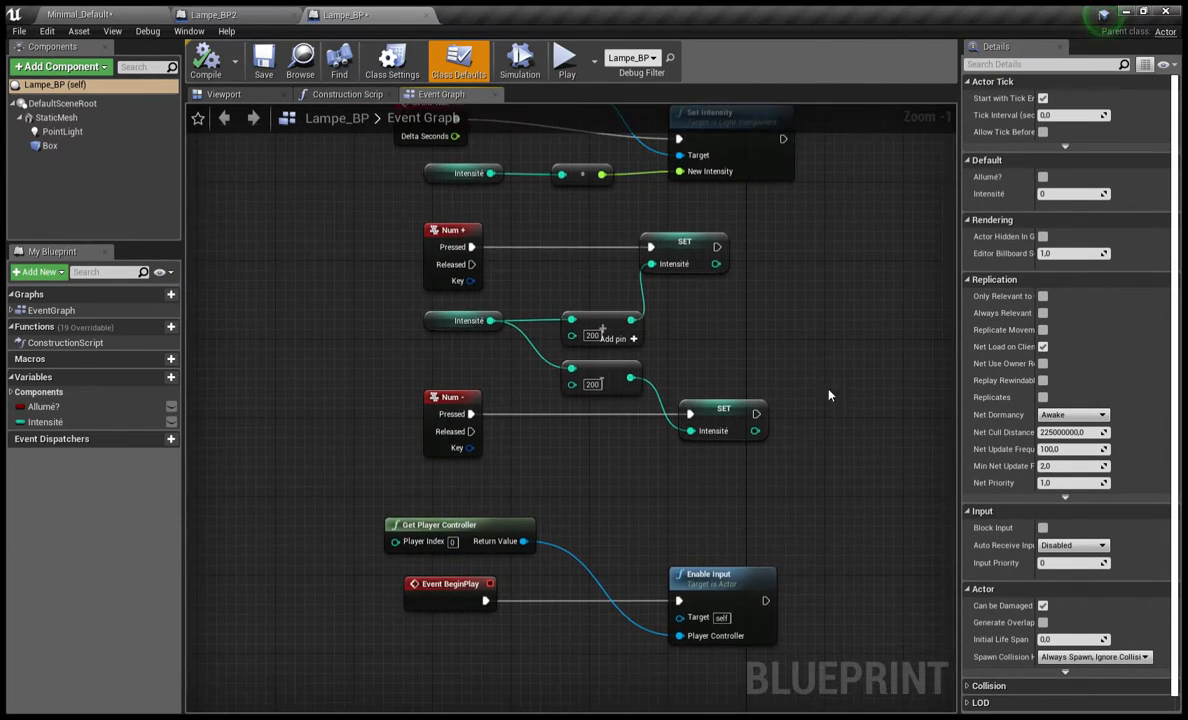
Step: Check Lampe_BP2's Event Graph, Construction Script and viewport for comparison with Lampe_BP
click(262, 15)
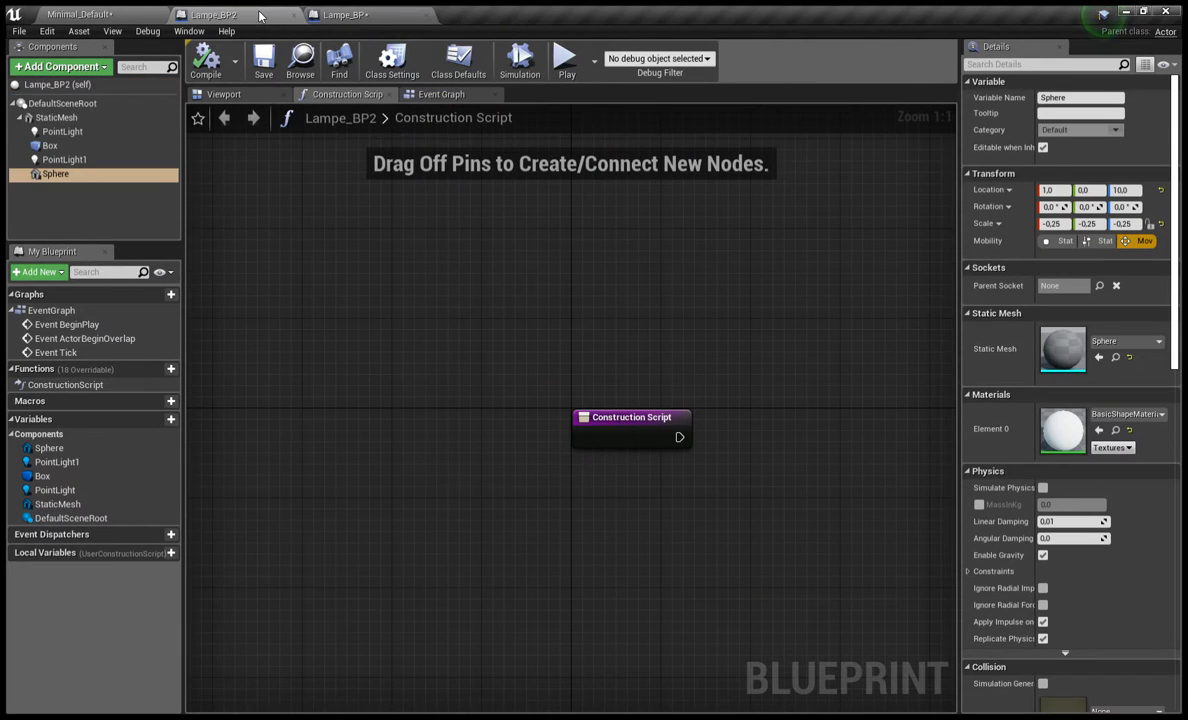
click(440, 94)
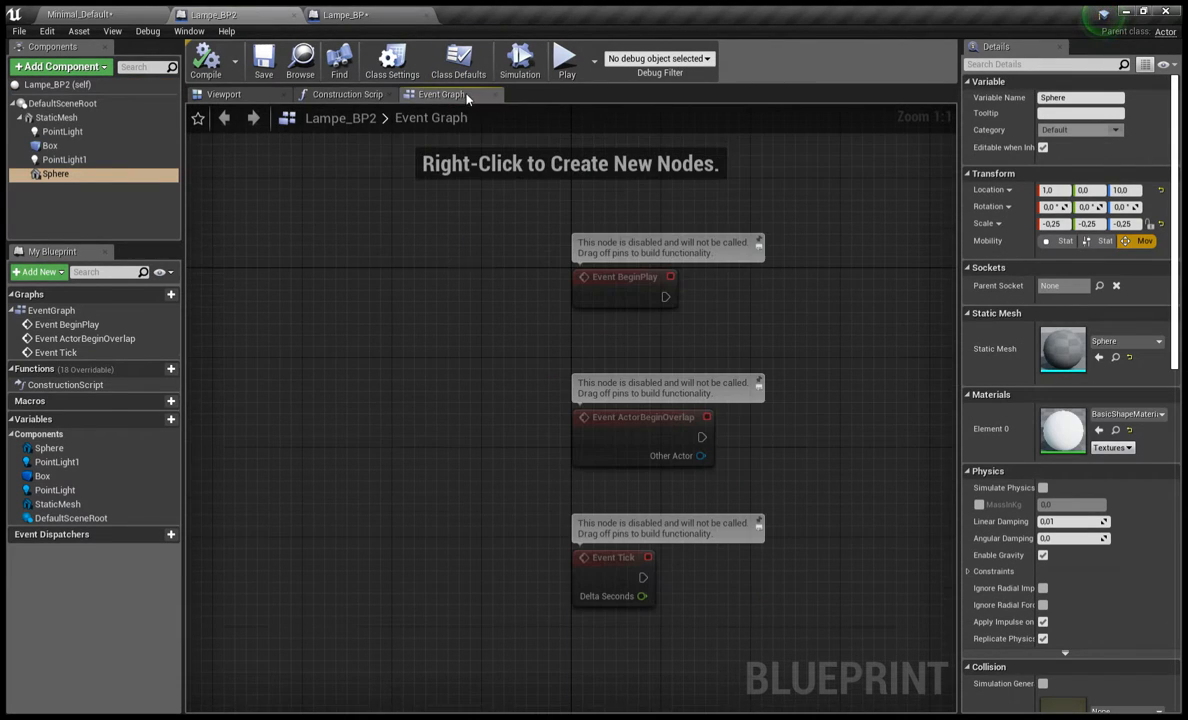
click(318, 94)
click(240, 94)
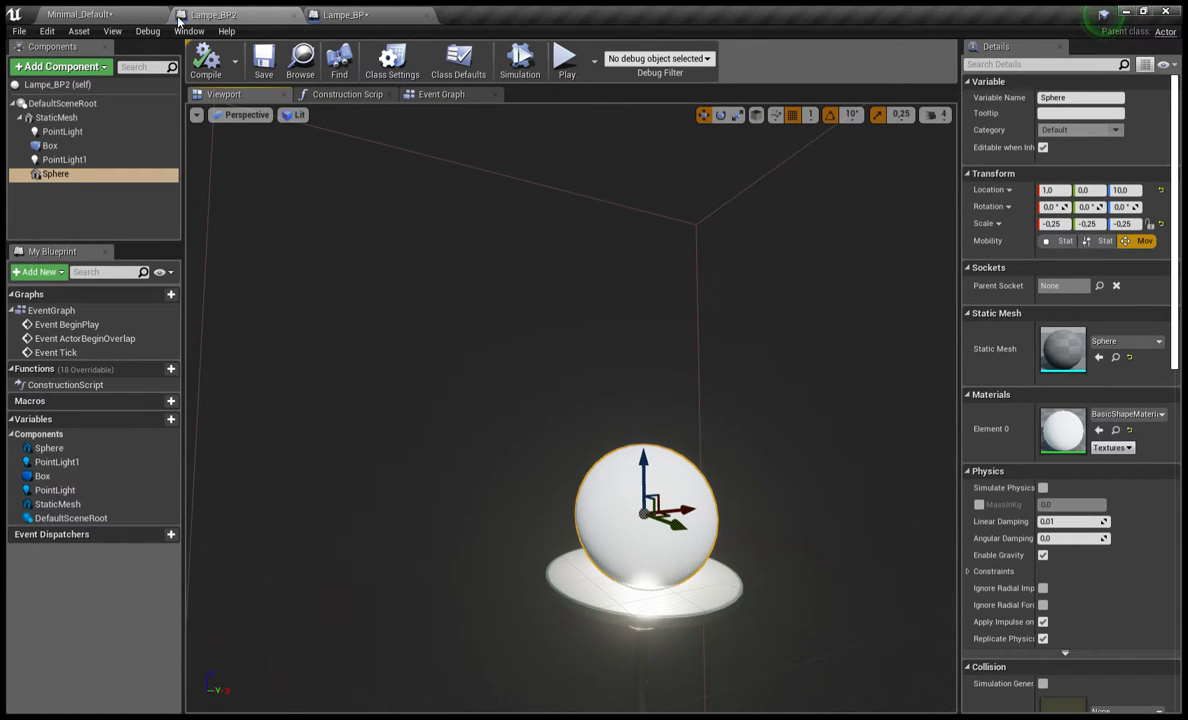
Step: Close the lamp blueprint editors and delete the Lampe_BP2 asset from the BluePrints folder
click(293, 16)
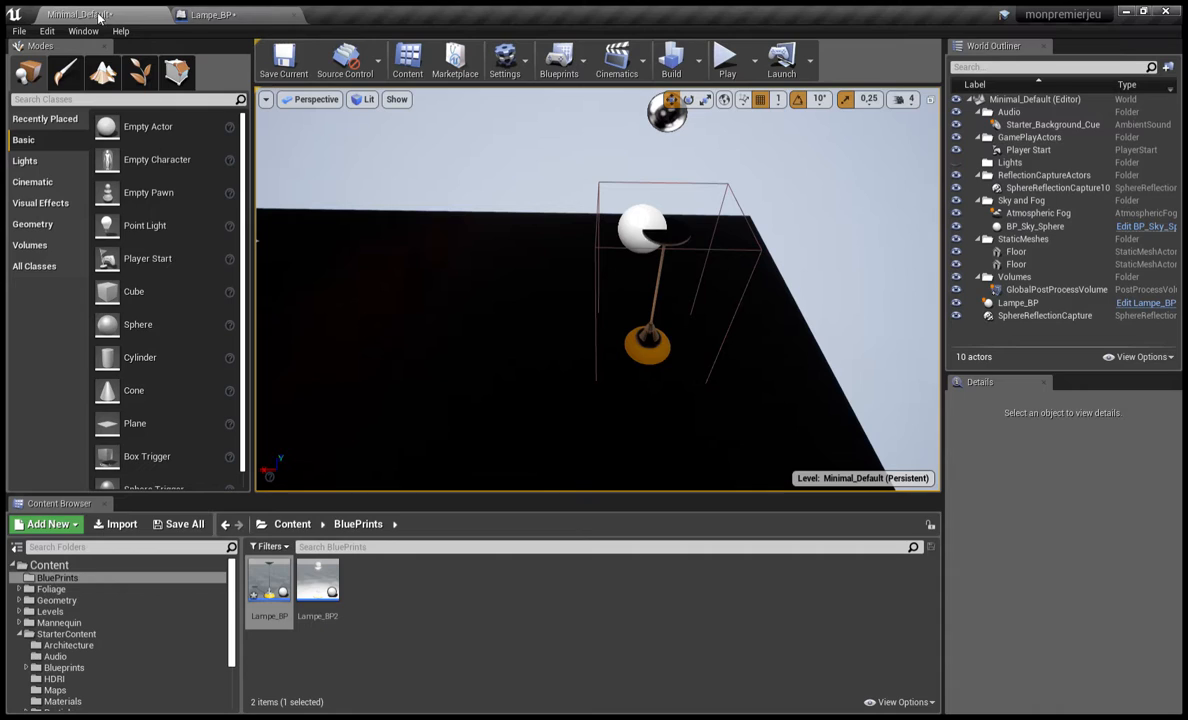
click(345, 616)
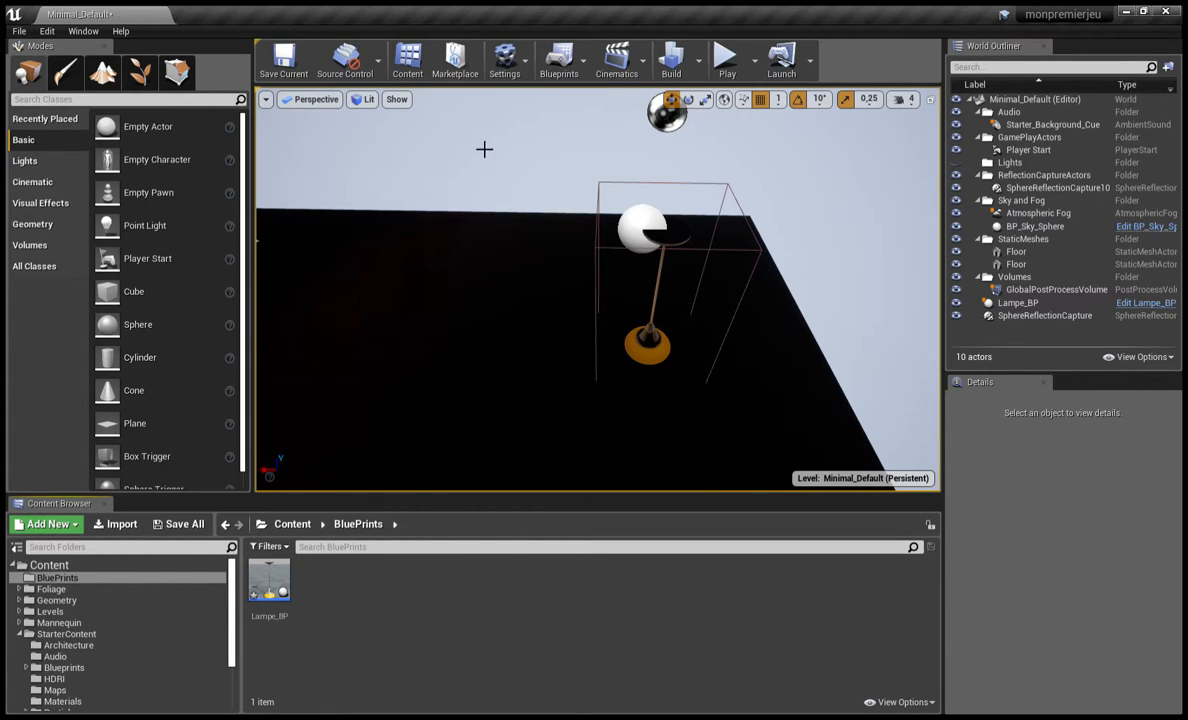
Step: Play the level again, walk the character around the Lampe_BP lamp to test it, and stop the game
click(727, 62)
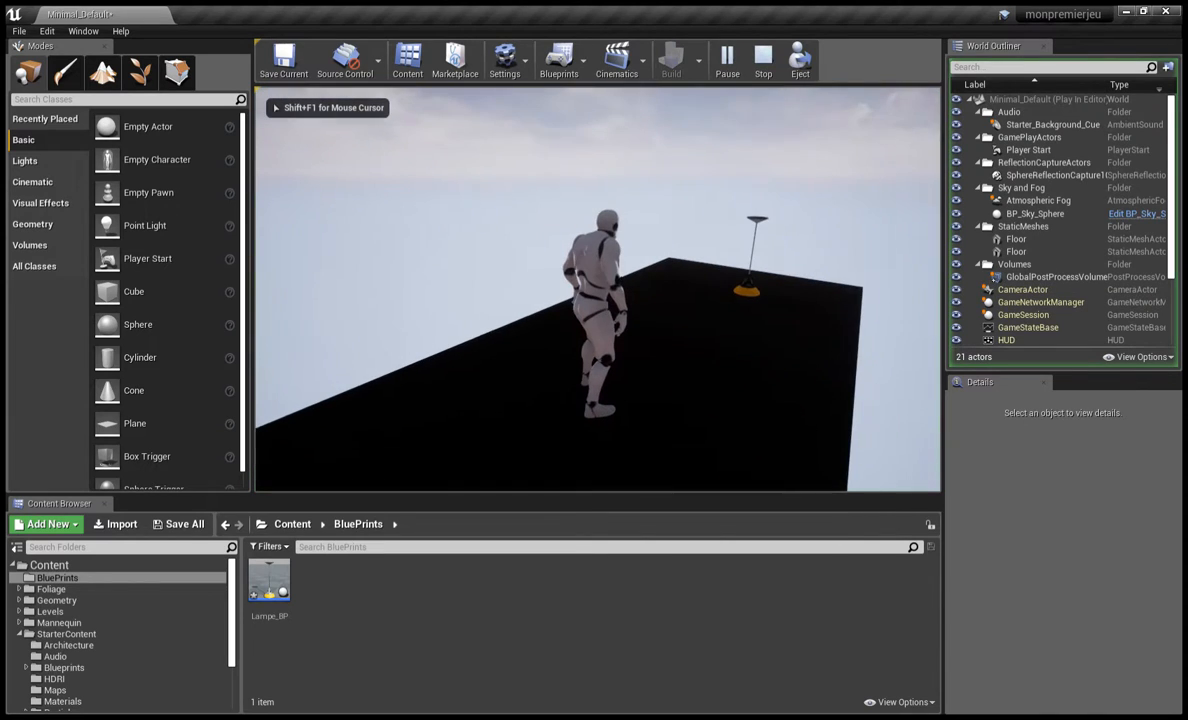
key(w)
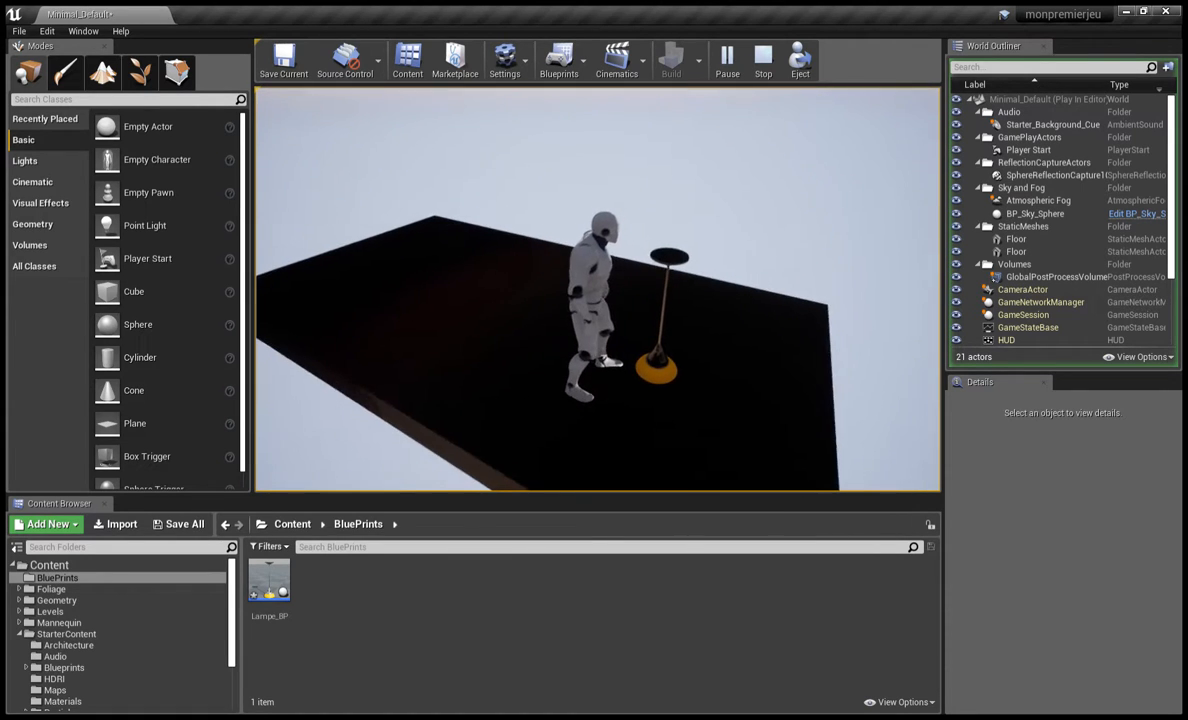
key(w)
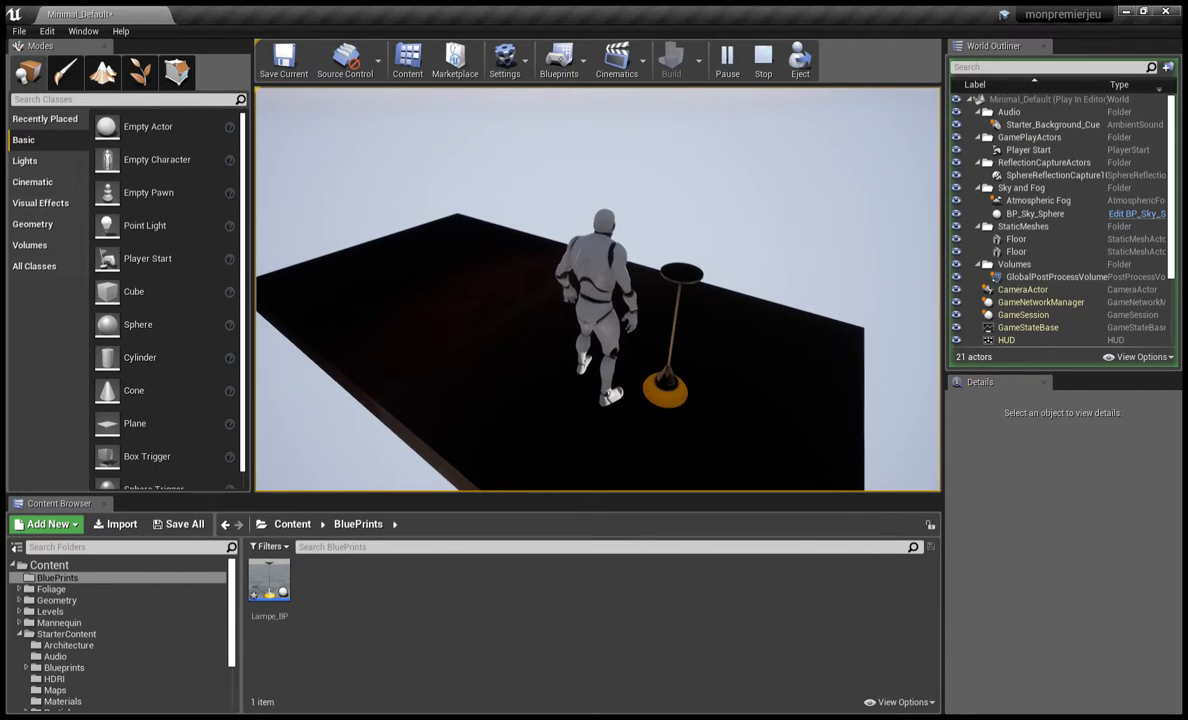
key(Escape)
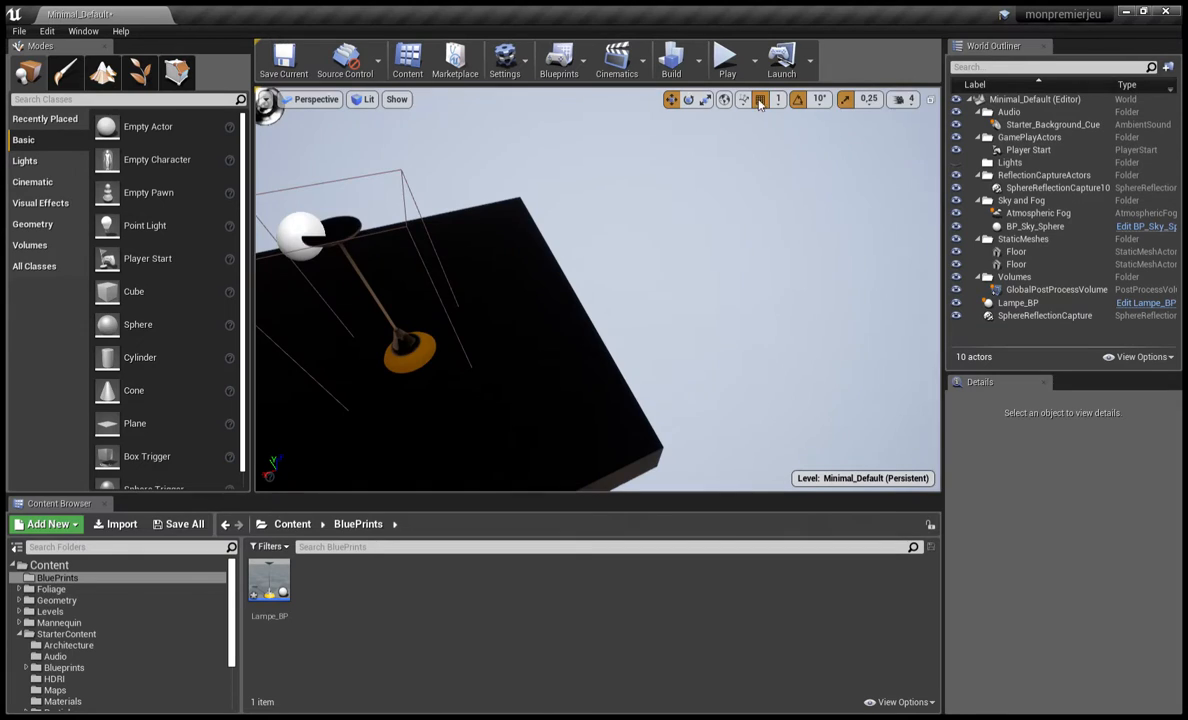
right_drag(835, 148, 807, 147)
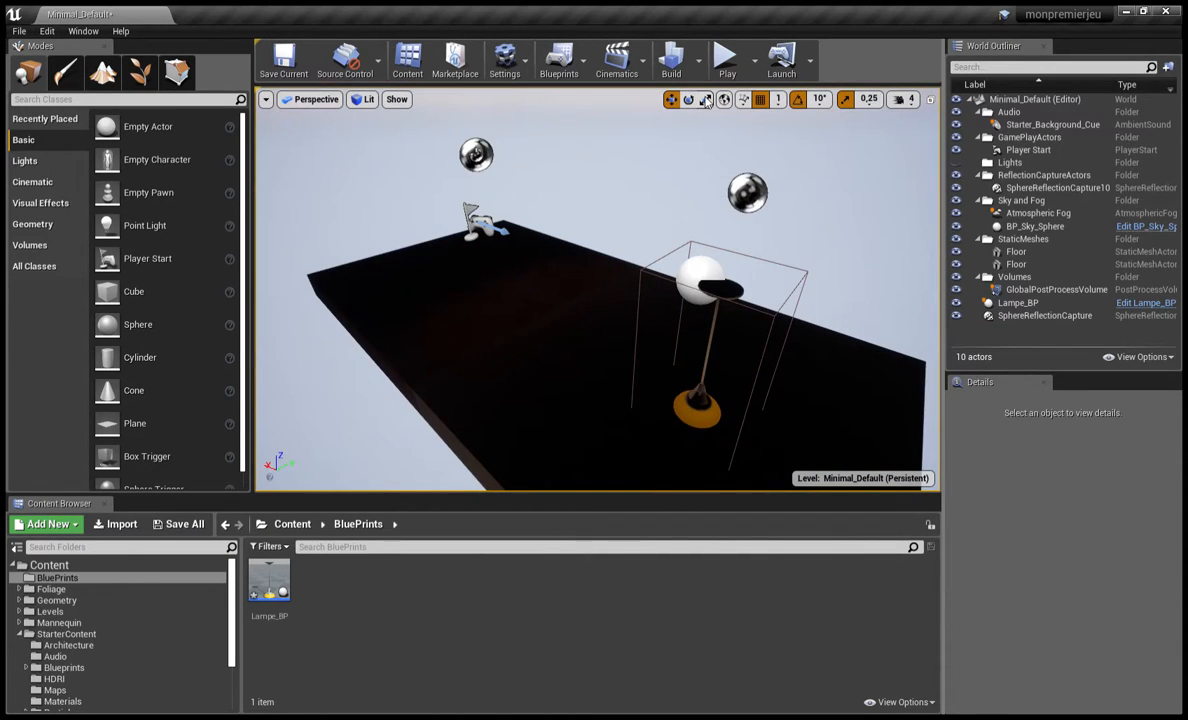